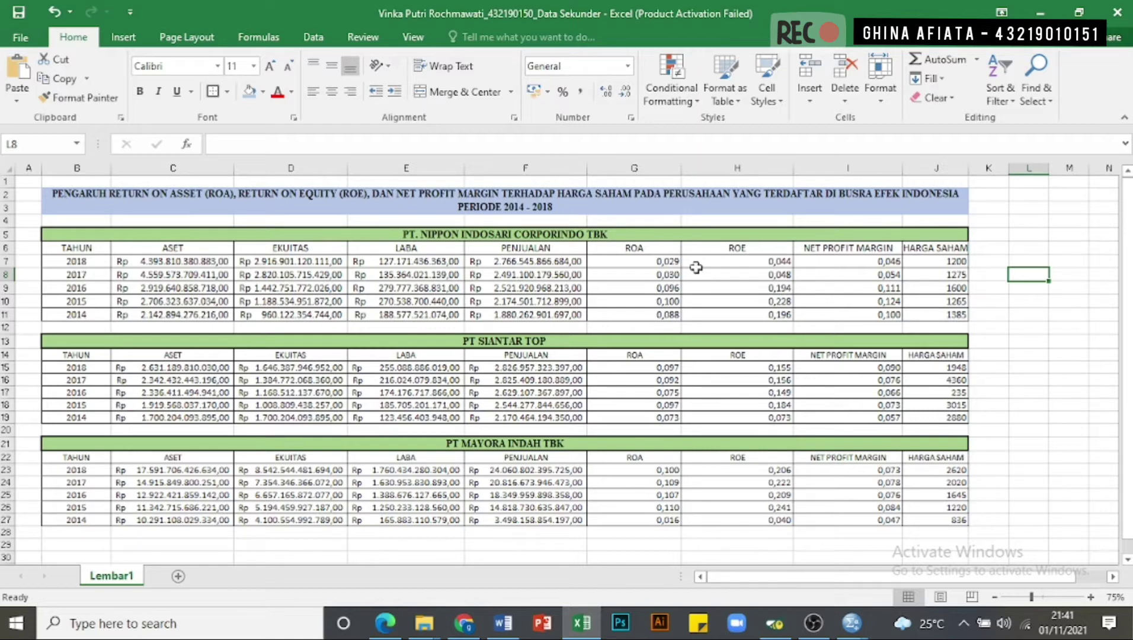
Switch to IBM SPSS Statistics and create a new empty dataset
mouse_move(851, 623)
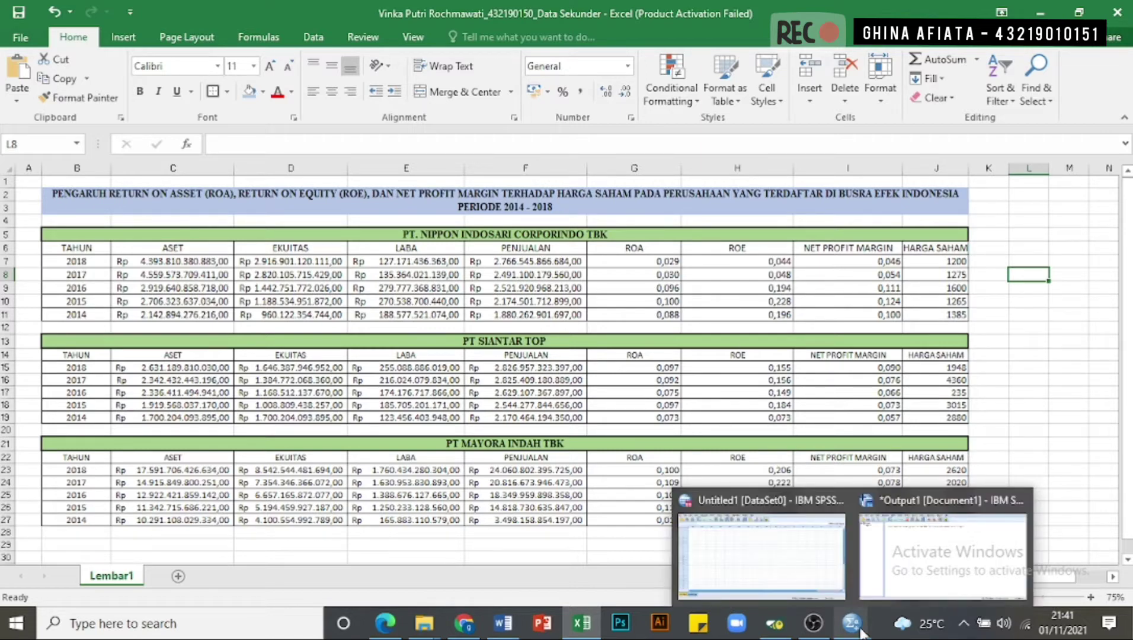
left_click(809, 581)
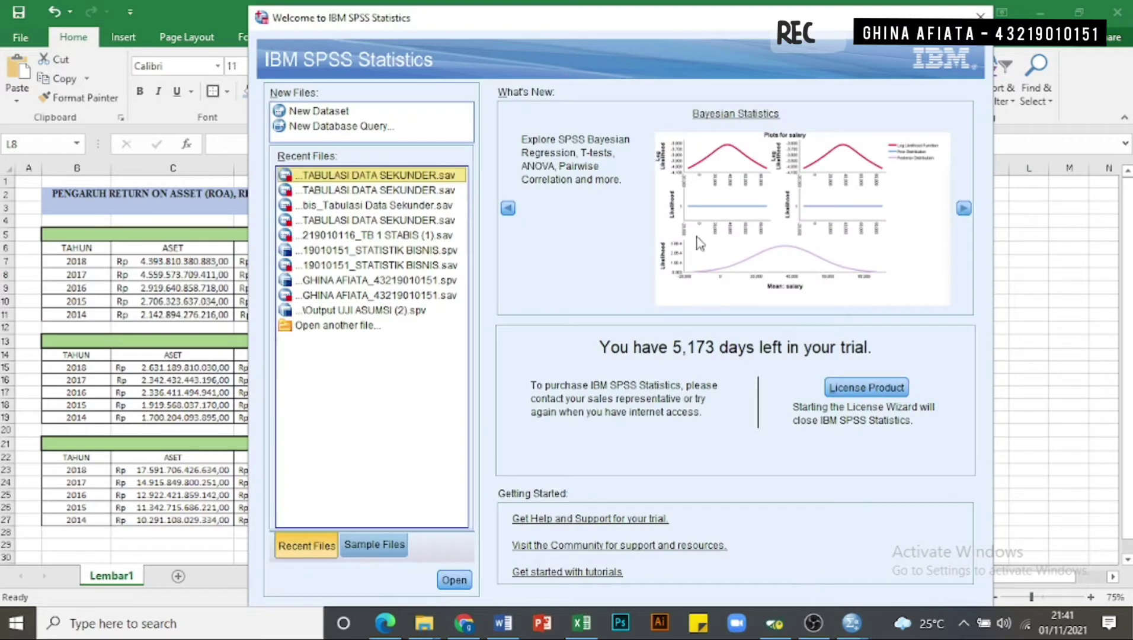
left_click(318, 113)
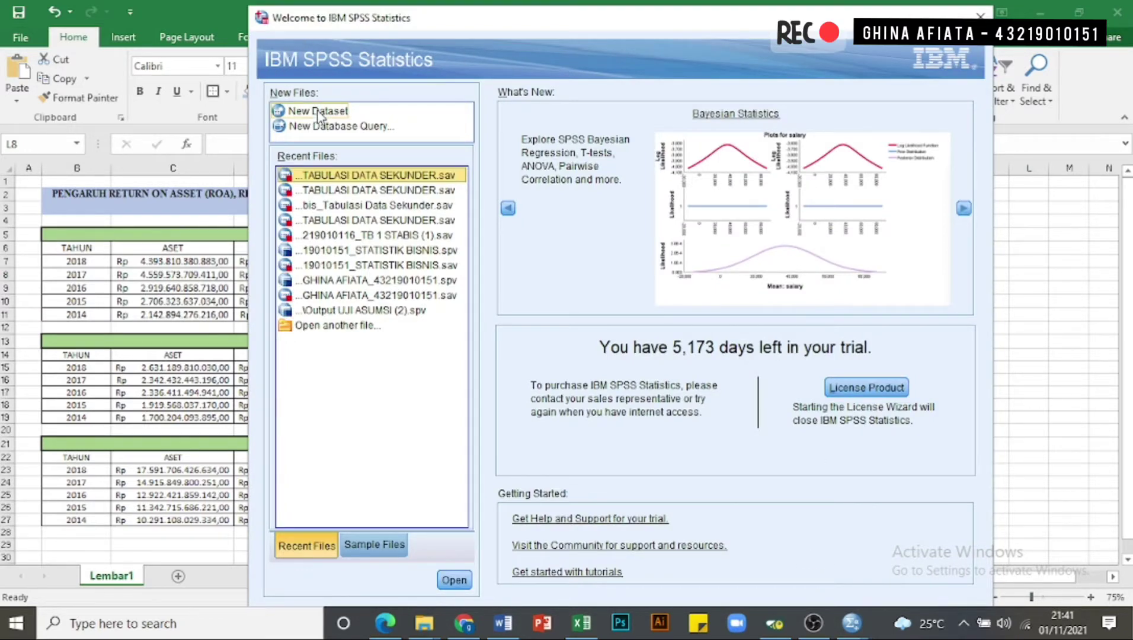
double_click(318, 112)
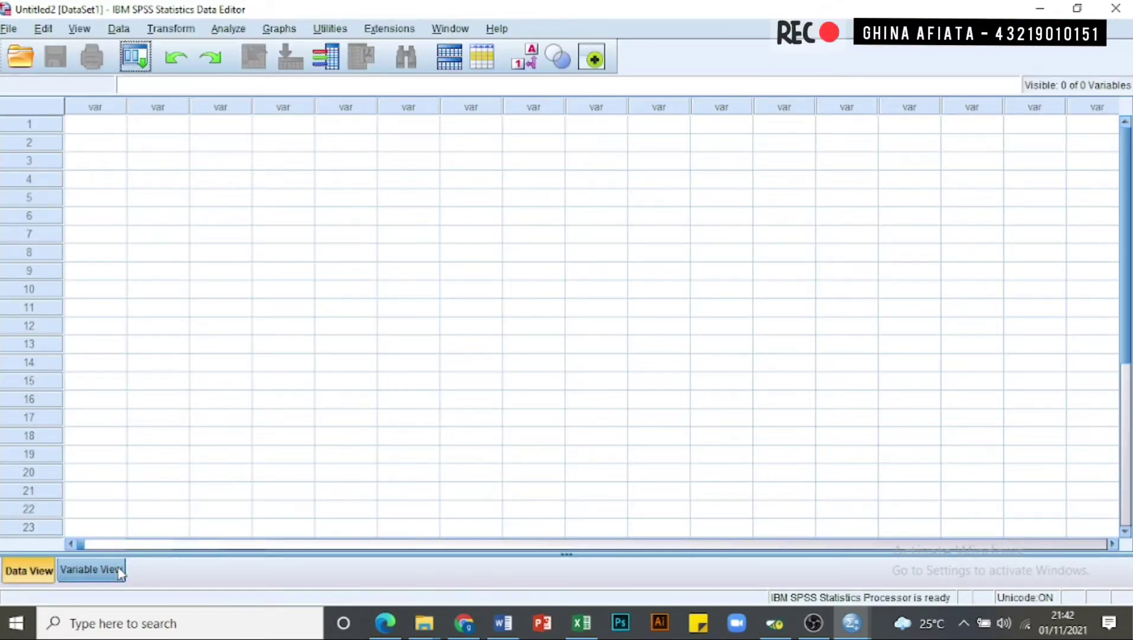
Define the first two variables of the dataset as PT and TAHUN
left_click(118, 567)
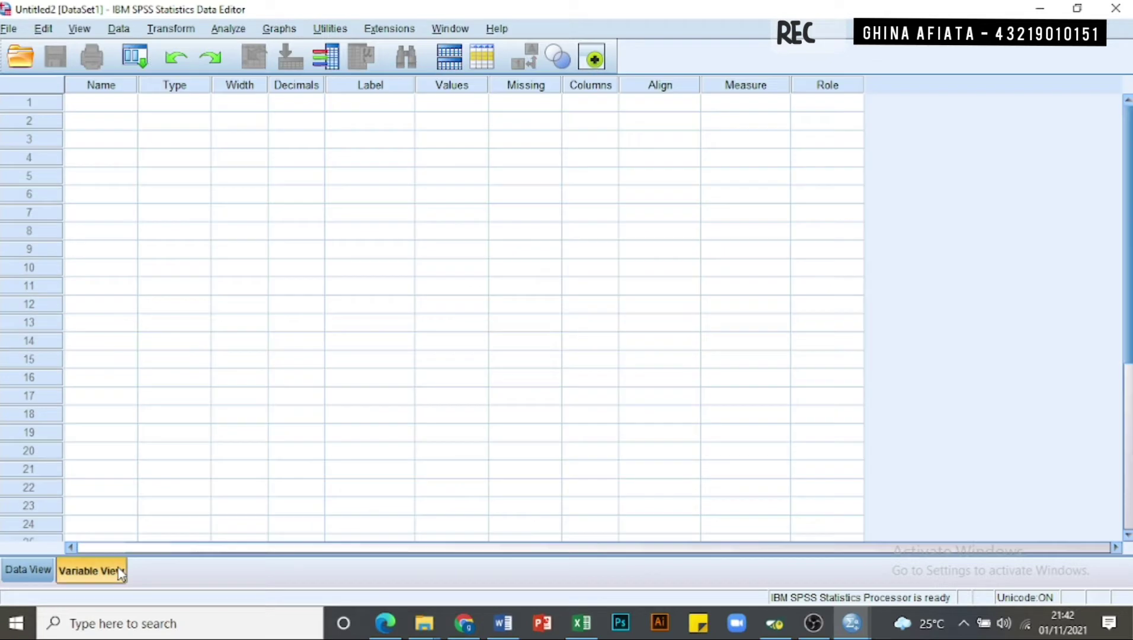
left_click(100, 104)
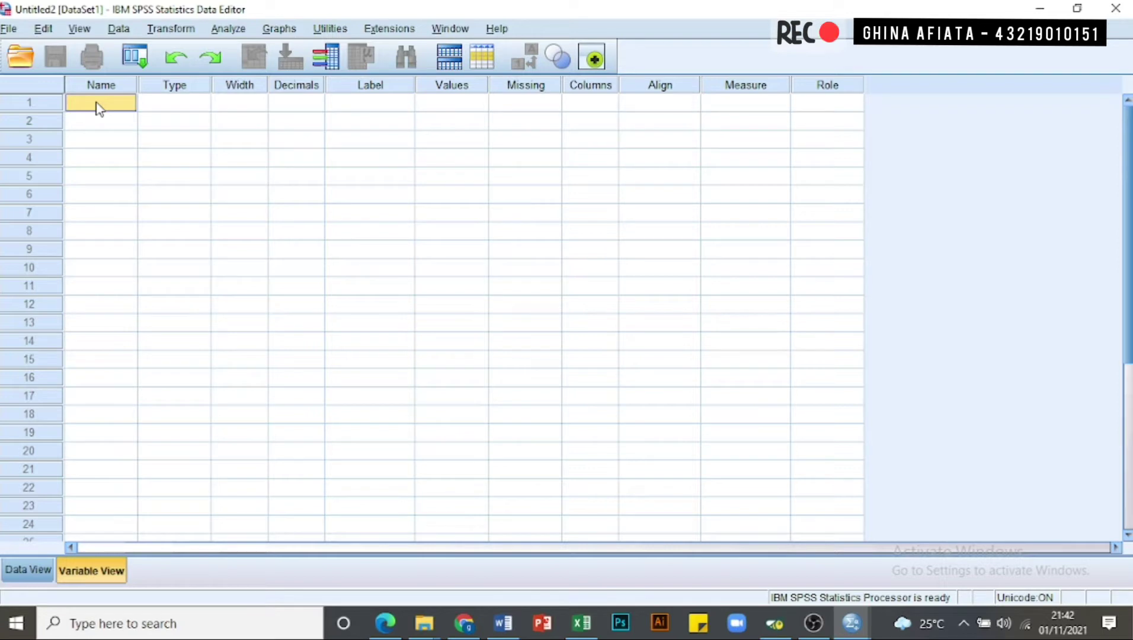
type("P")
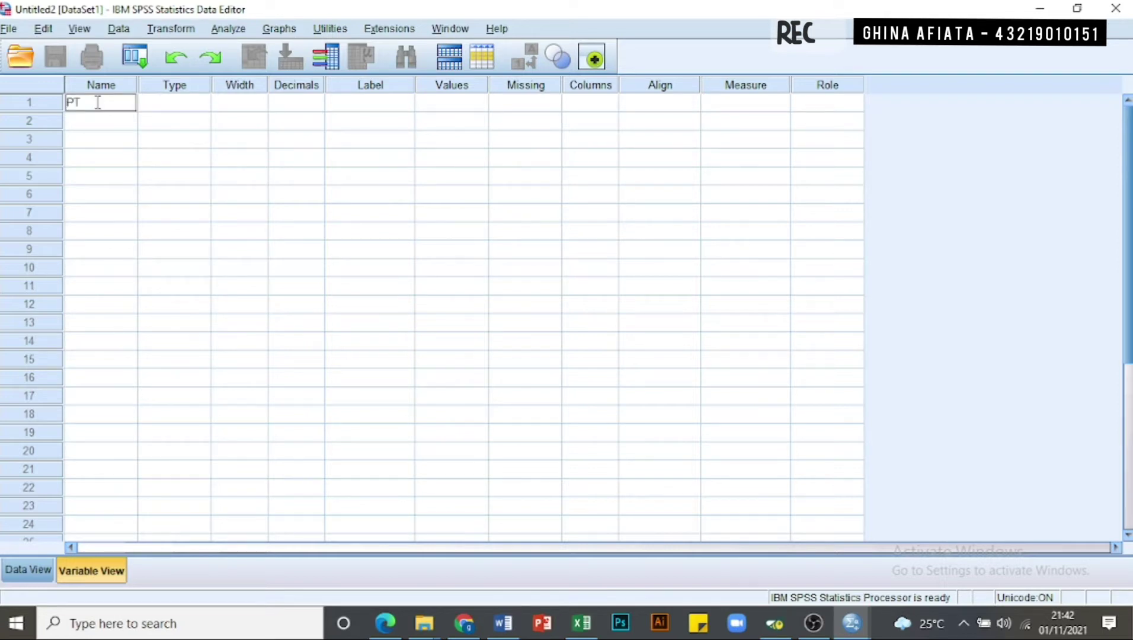
type("T")
key("Return")
type("TAH")
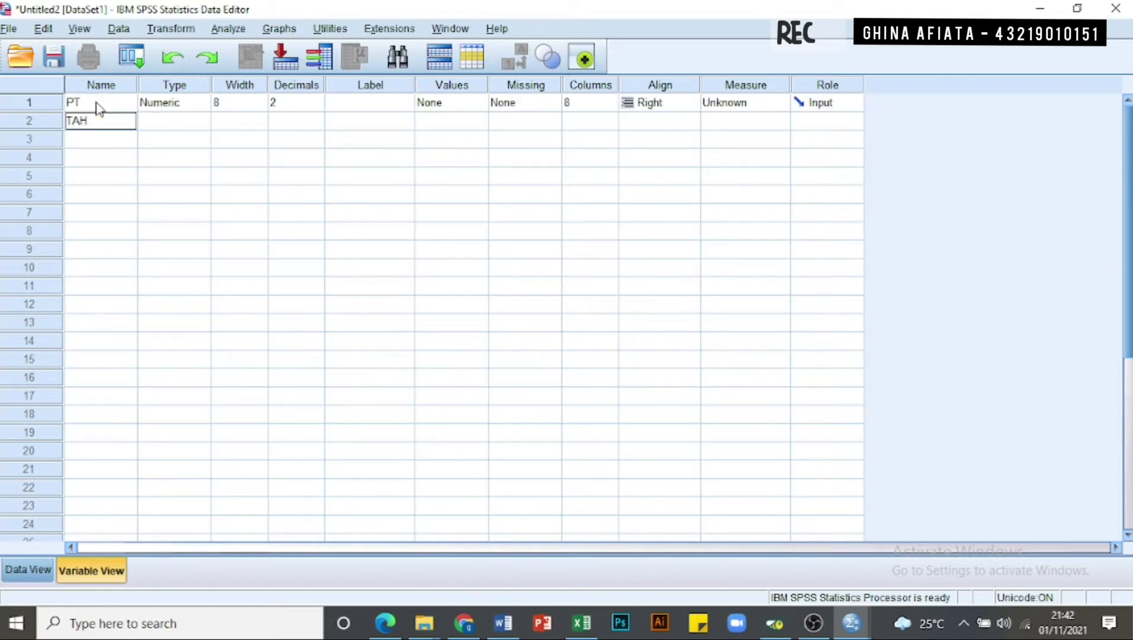
key("Return")
Add the variables X1_ROA and X2_ROE in the third and fourth rows of the variable list
type("X1")
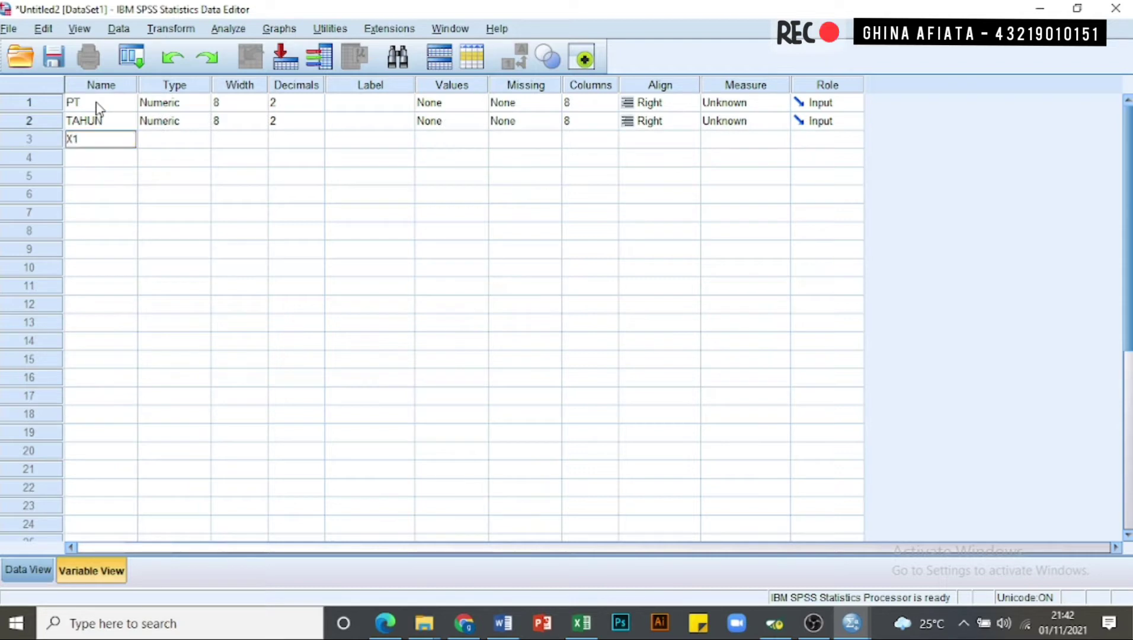
type("_ROA")
key("Return")
type("X2")
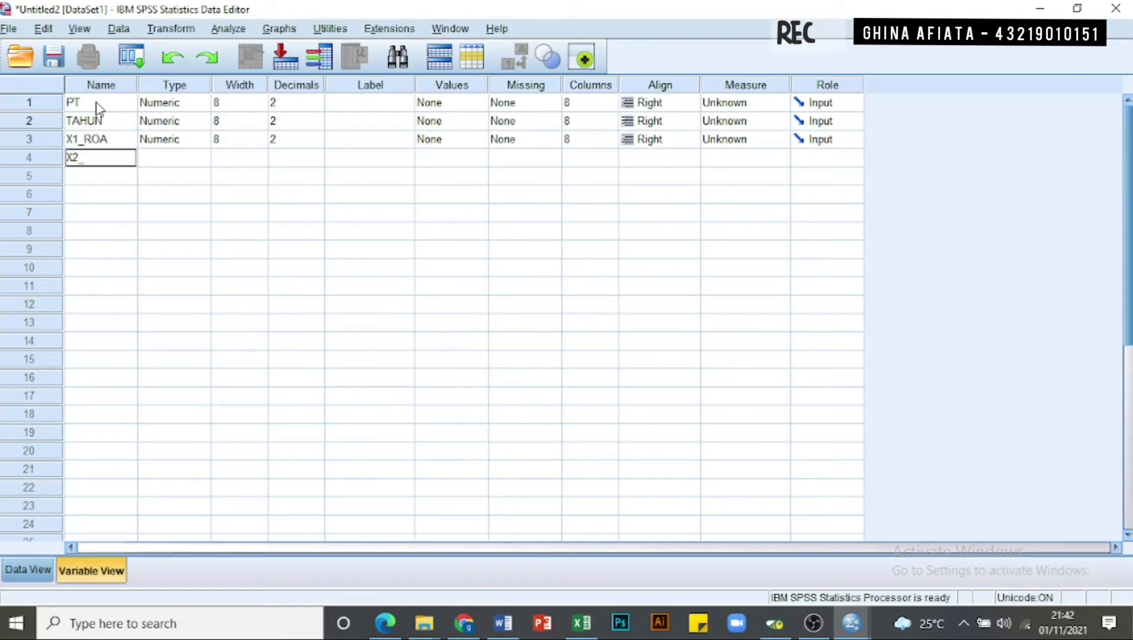
type("_ROE")
key("Return")
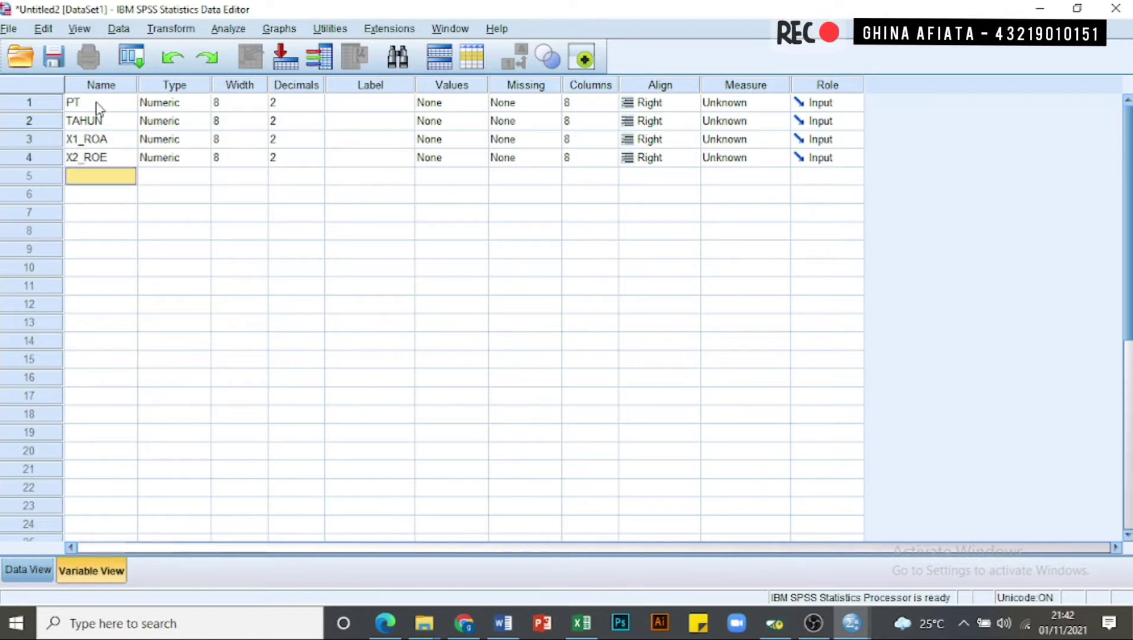
Add the variables X3_NET_PROFIT_MARGIN and Y_HARGA_SAHAM in the fifth and sixth rows of the variable list
type("X3_NE")
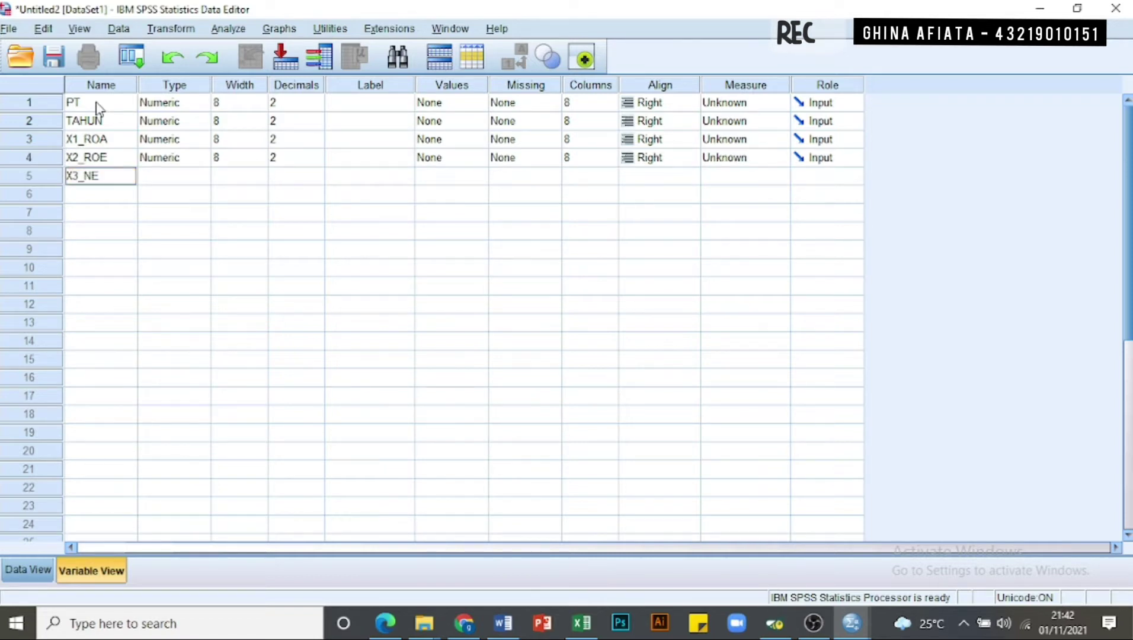
type("T_PROFIT")
type("_MARGIN")
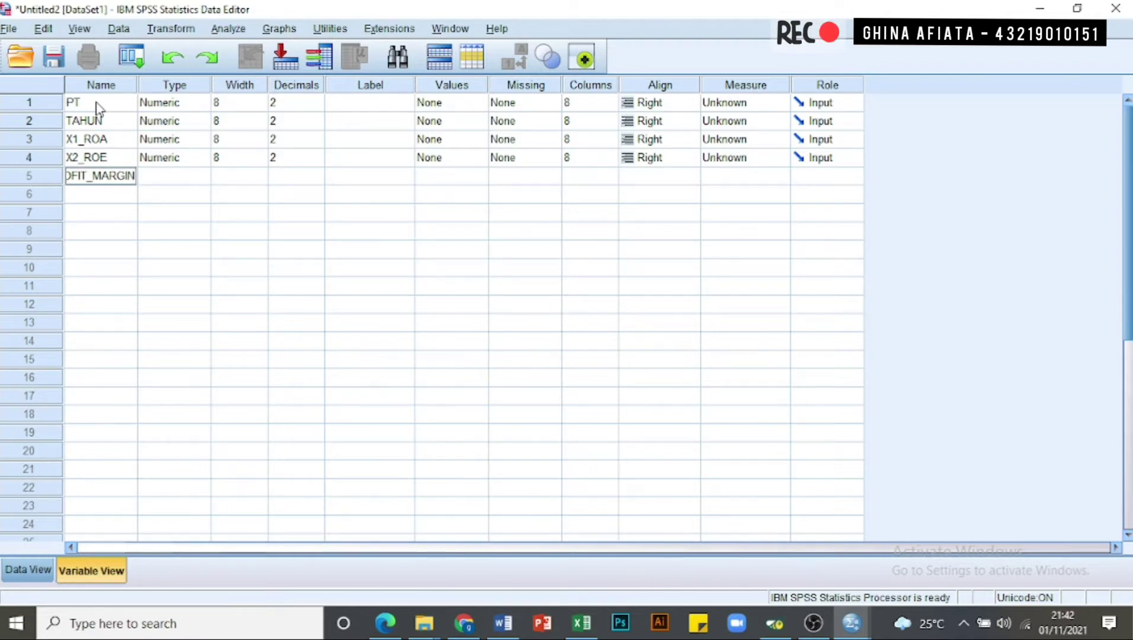
key("Return")
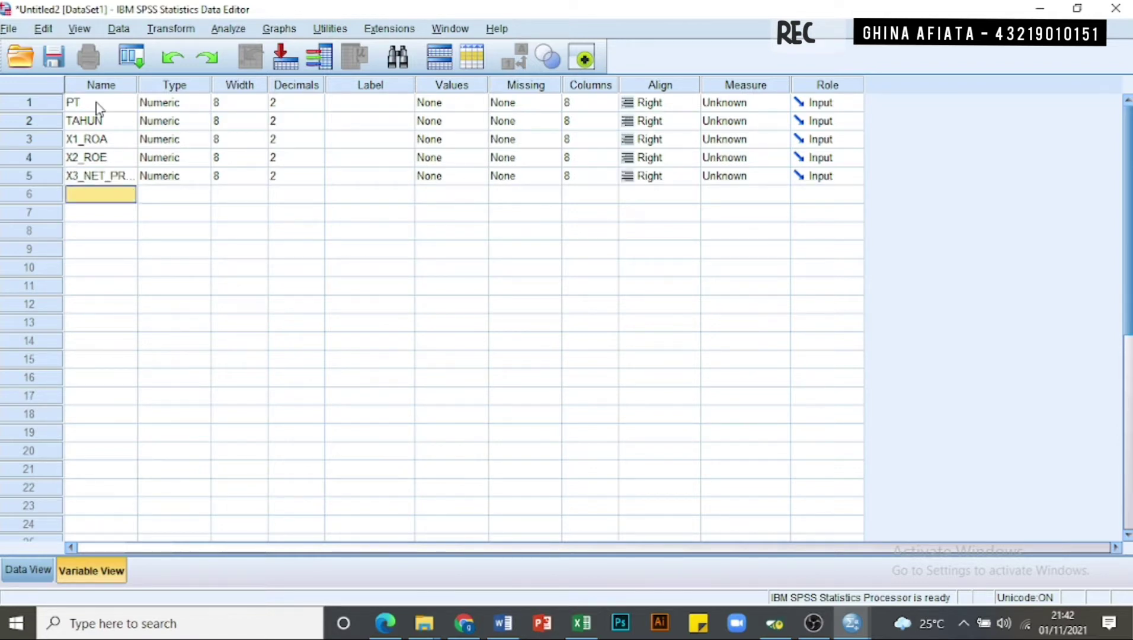
type("Y")
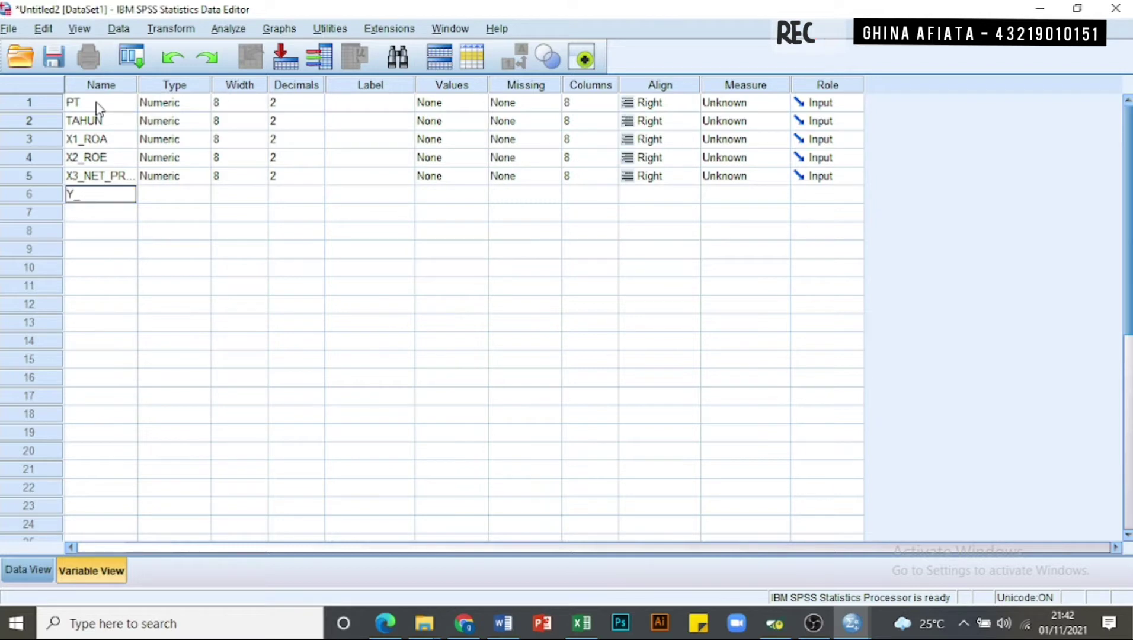
type("_HARGA_")
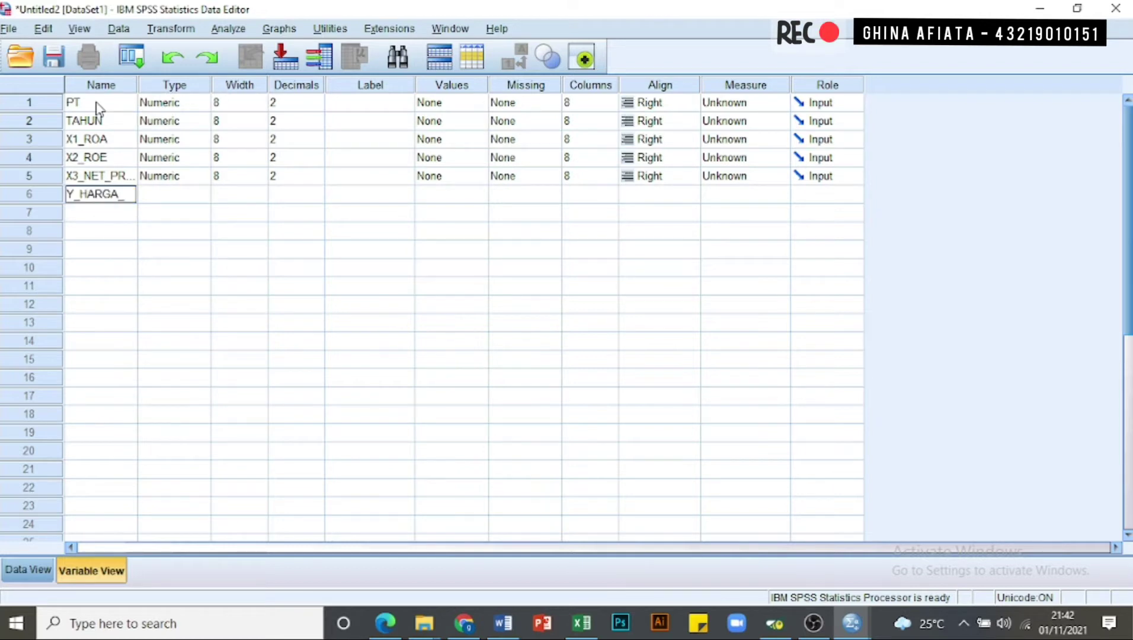
type("SAHAM")
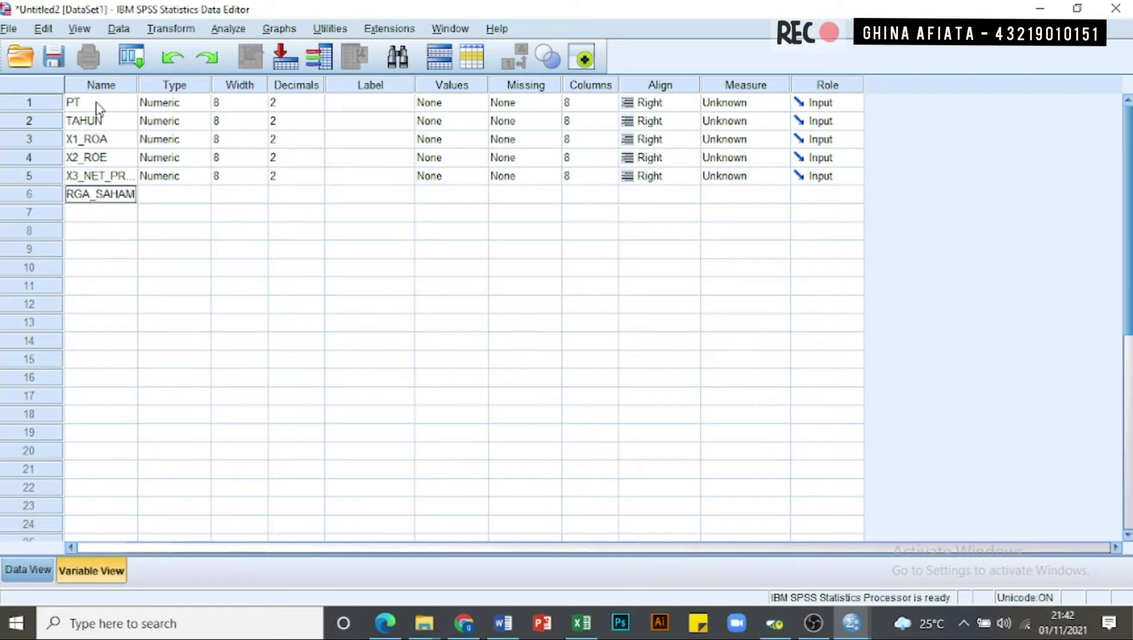
key("Return")
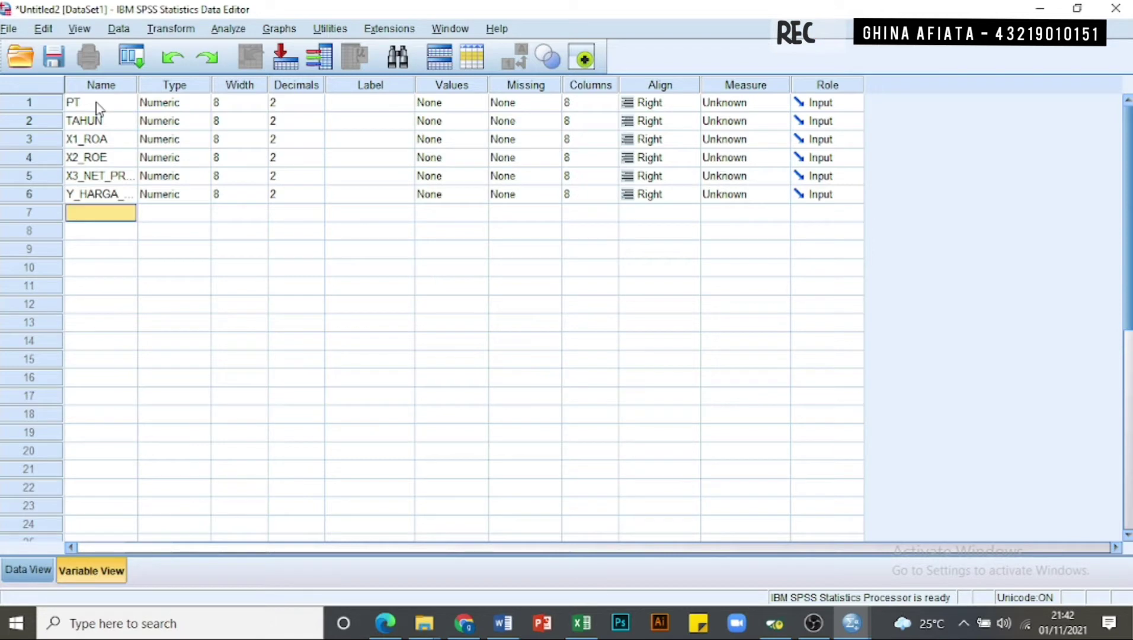
Change the variable type of both PT and TAHUN to String
left_click(207, 106)
left_click(381, 332)
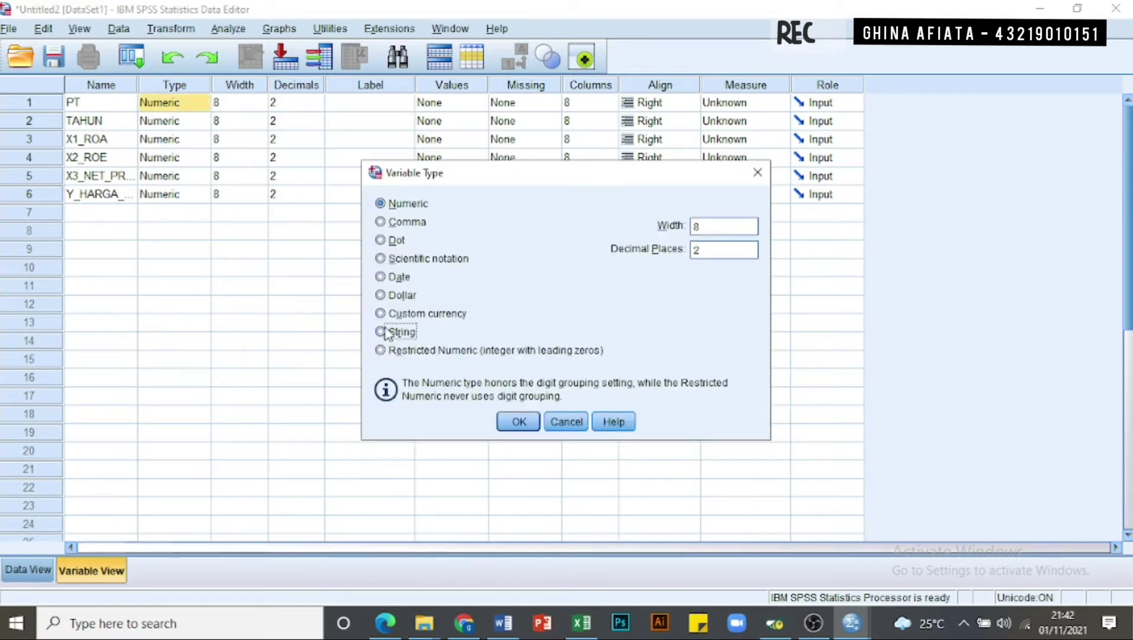
left_click(517, 421)
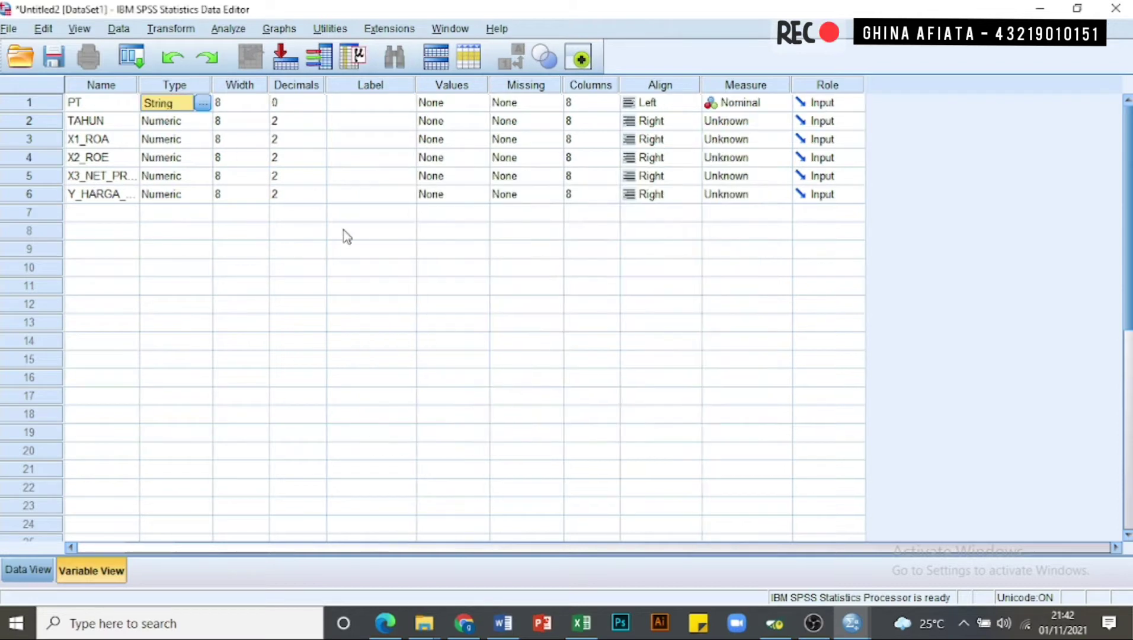
left_click(202, 128)
left_click(207, 120)
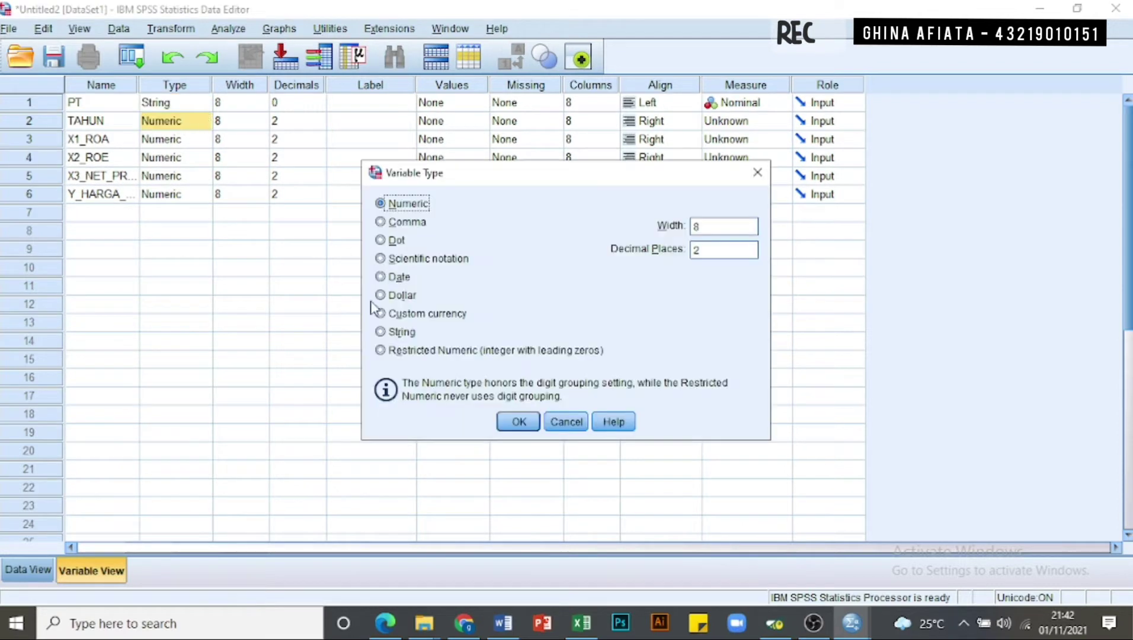
left_click(399, 336)
left_click(513, 422)
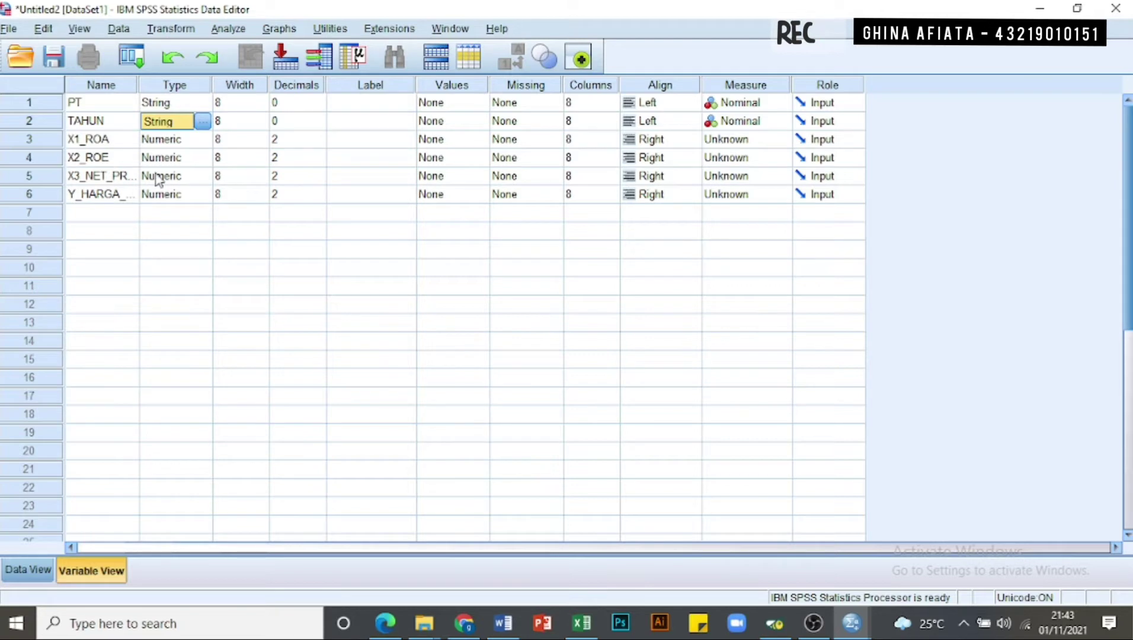
Set the decimals to 3 for X1_ROA, X2_ROE and X3_NET_PROFIT_MARGIN, and to 0 for Y_HARGA_SAHAM
left_click(320, 140)
left_click(319, 137)
left_click(320, 158)
left_click(319, 155)
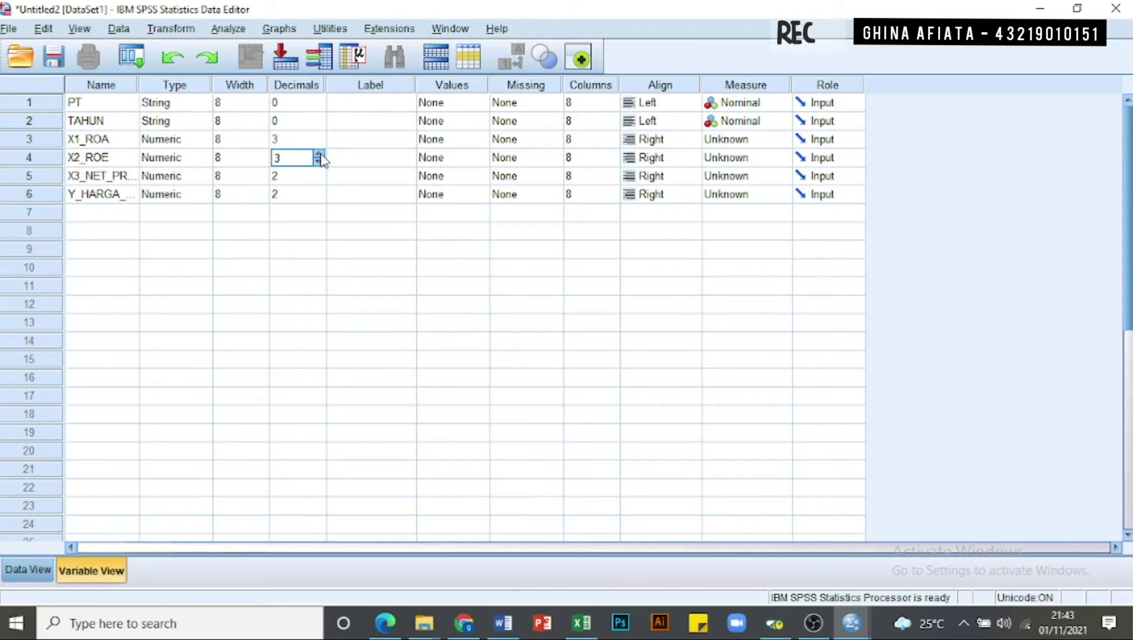
left_click(320, 176)
left_click(319, 173)
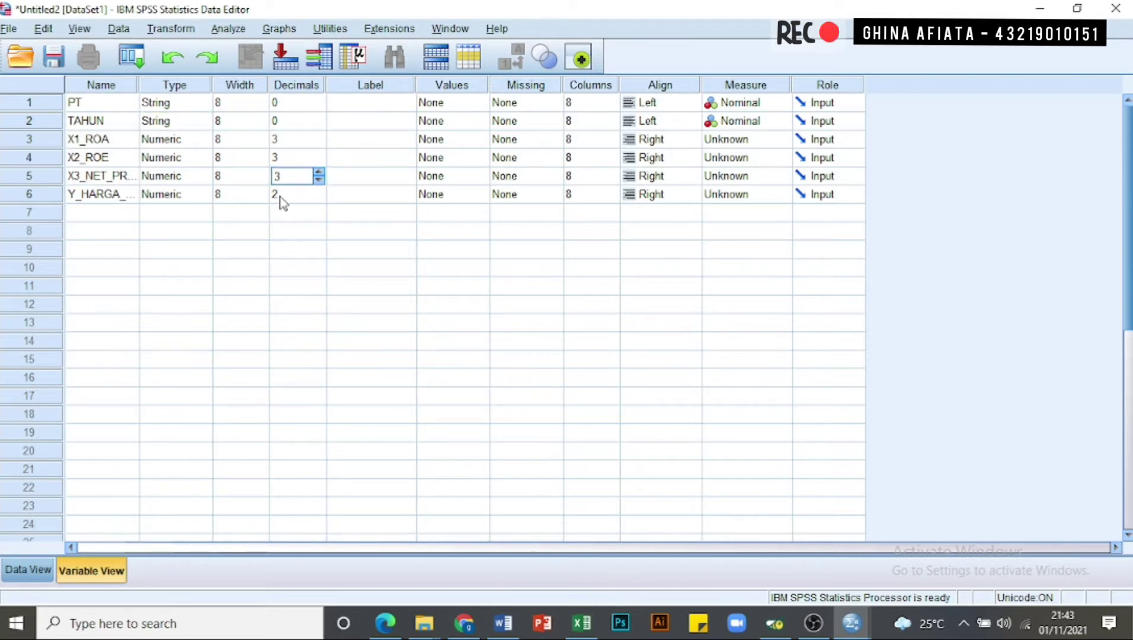
left_click(323, 198)
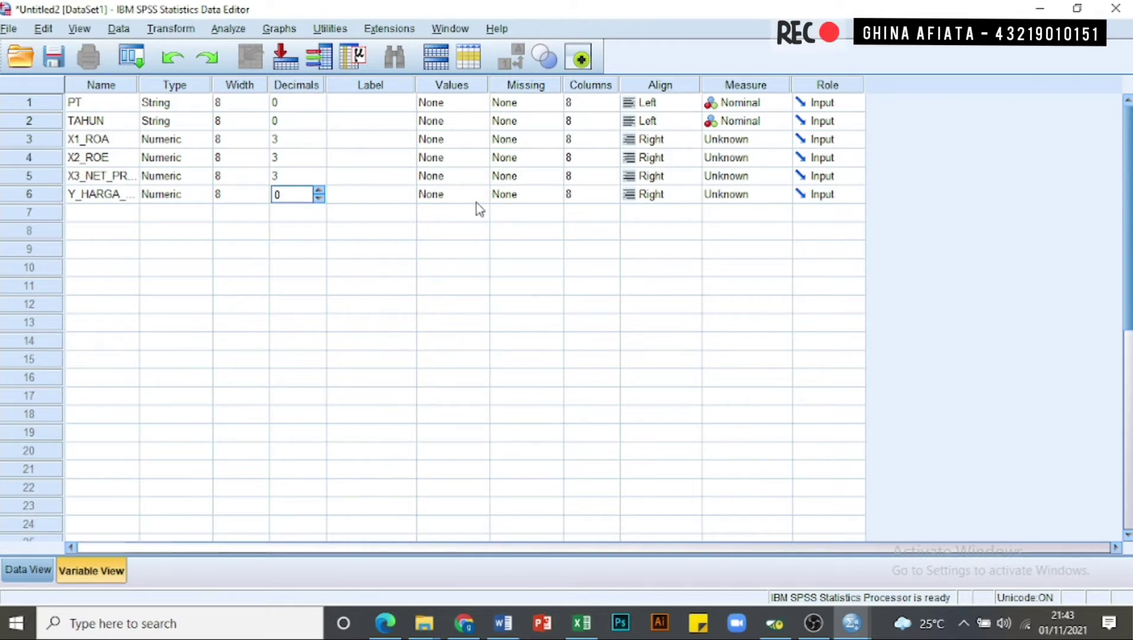
Set the measurement level to Scale for X1_ROA, X2_ROE, X3_NET_PROFIT_MARGIN and Y_HARGA_SAHAM
left_click(782, 141)
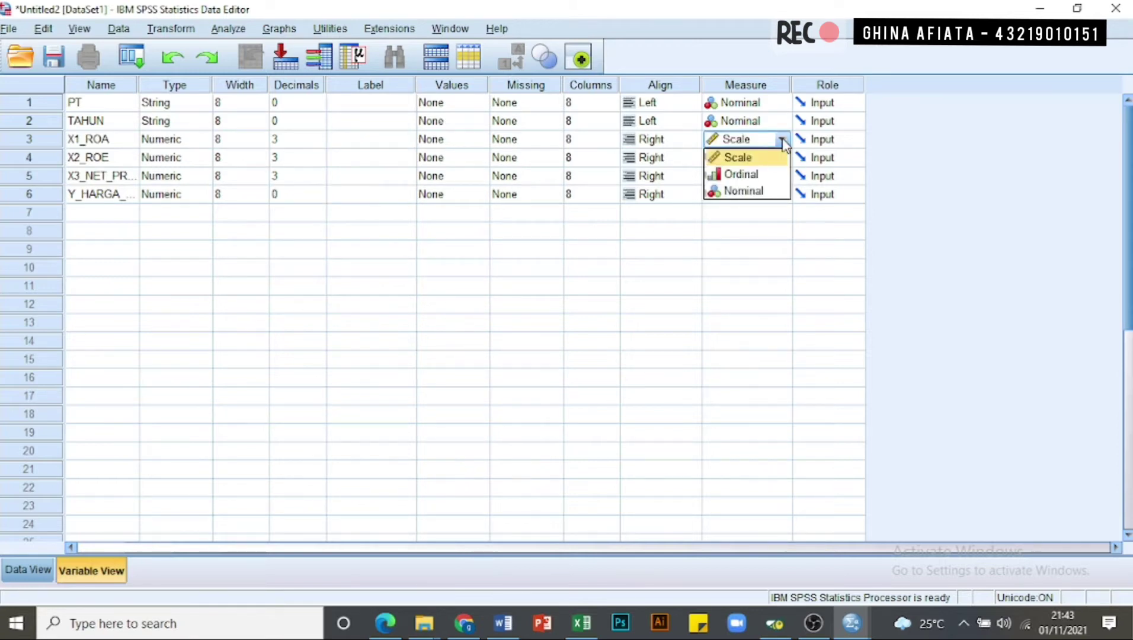
left_click(741, 157)
left_click(782, 157)
left_click(741, 175)
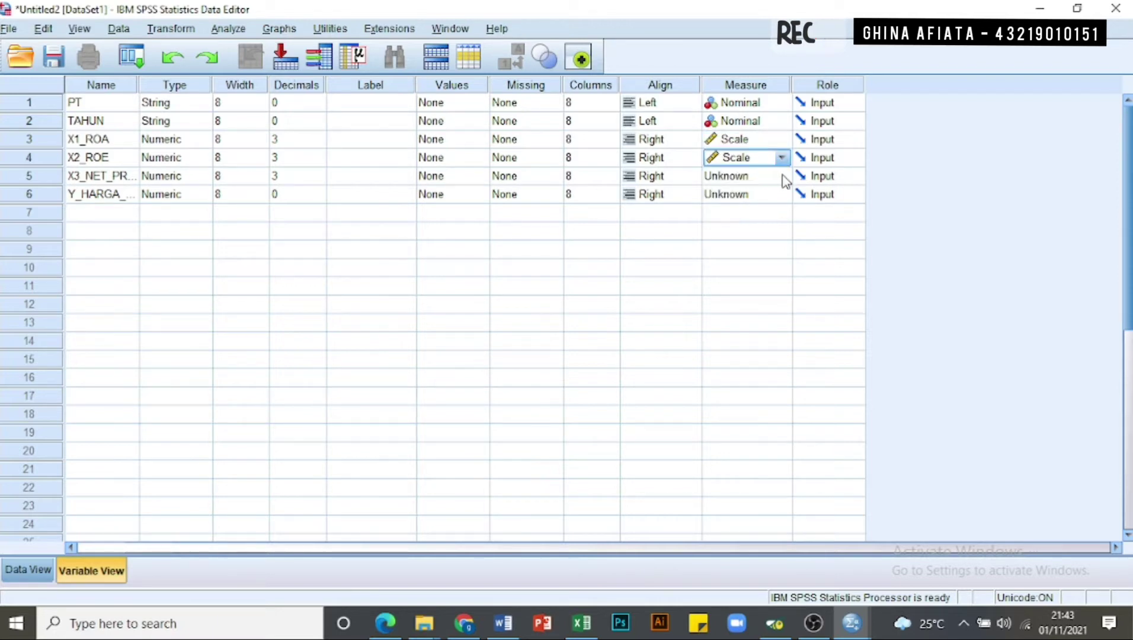
left_click(782, 176)
left_click(774, 193)
left_click(782, 195)
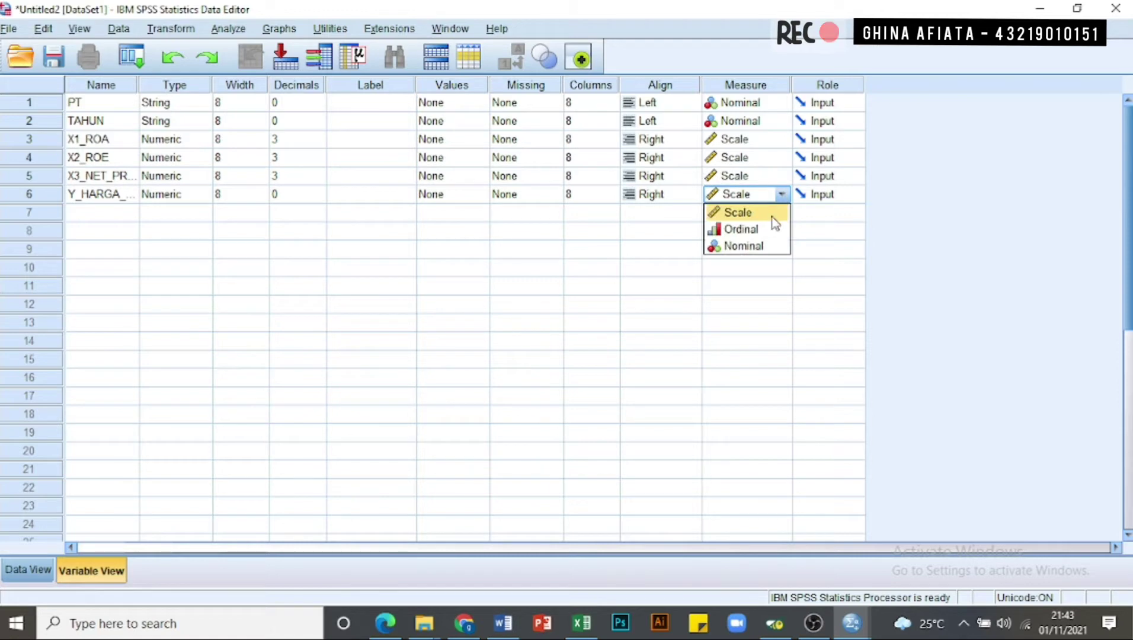
left_click(771, 216)
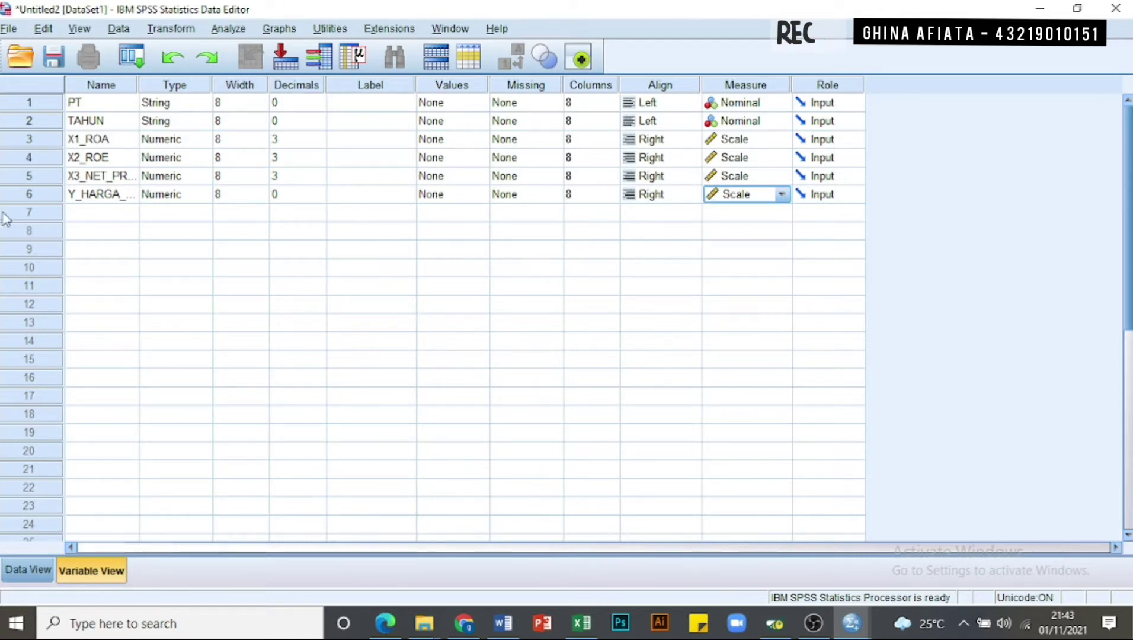
Show the data grid at the first X1_ROA cell and check the source figures for the three companies in the Excel workbook
left_click(34, 574)
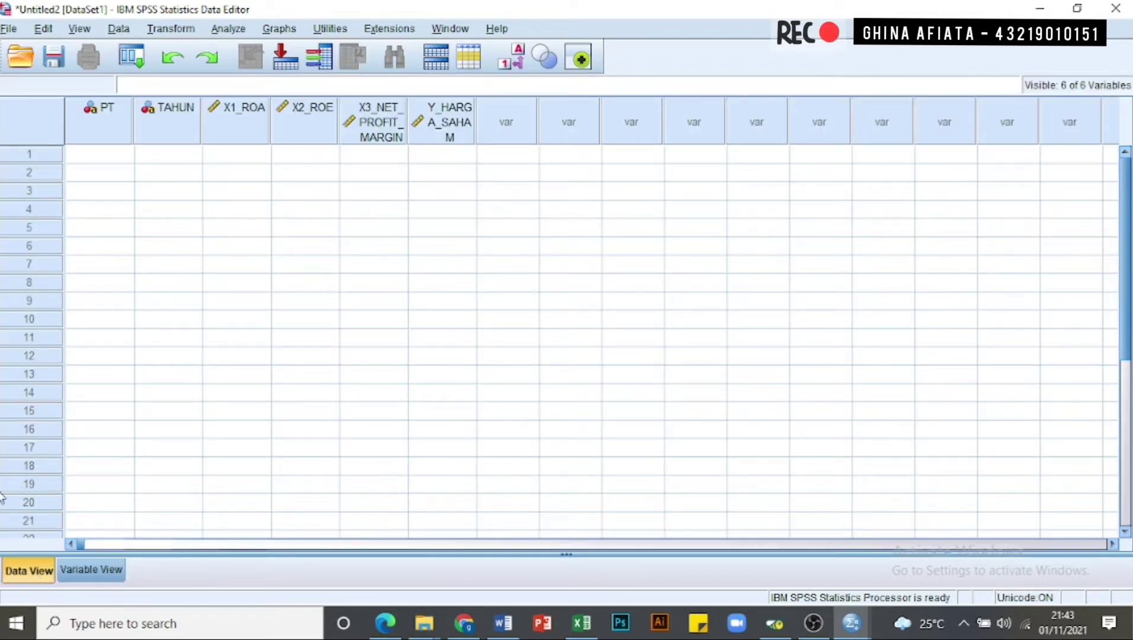
left_click(241, 156)
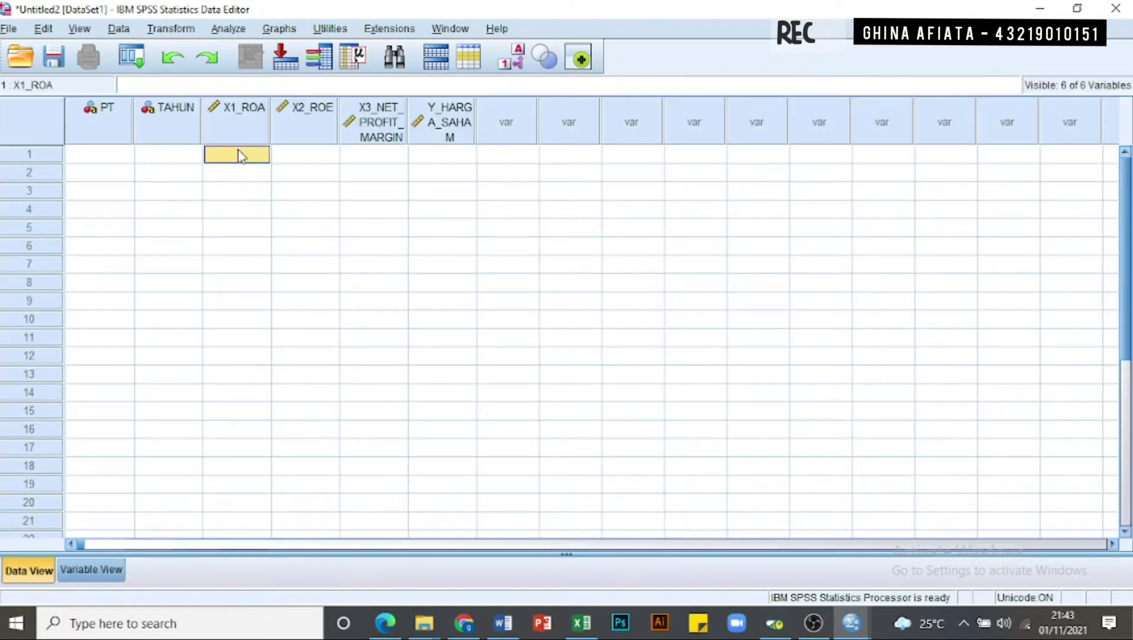
left_click(581, 622)
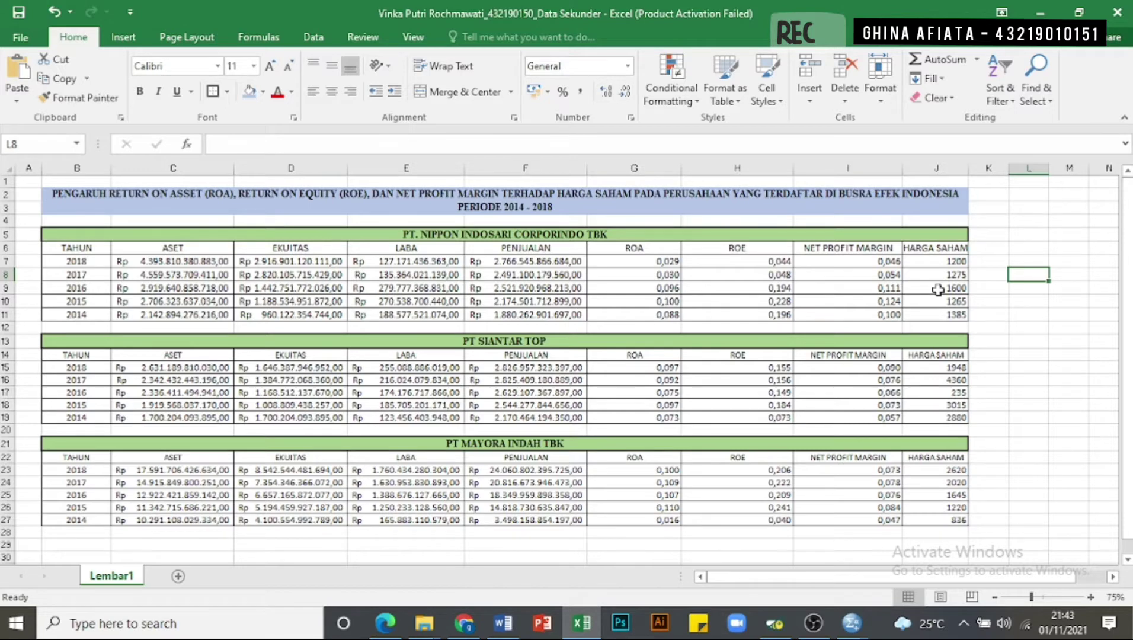
scroll(938, 289, "down", 1)
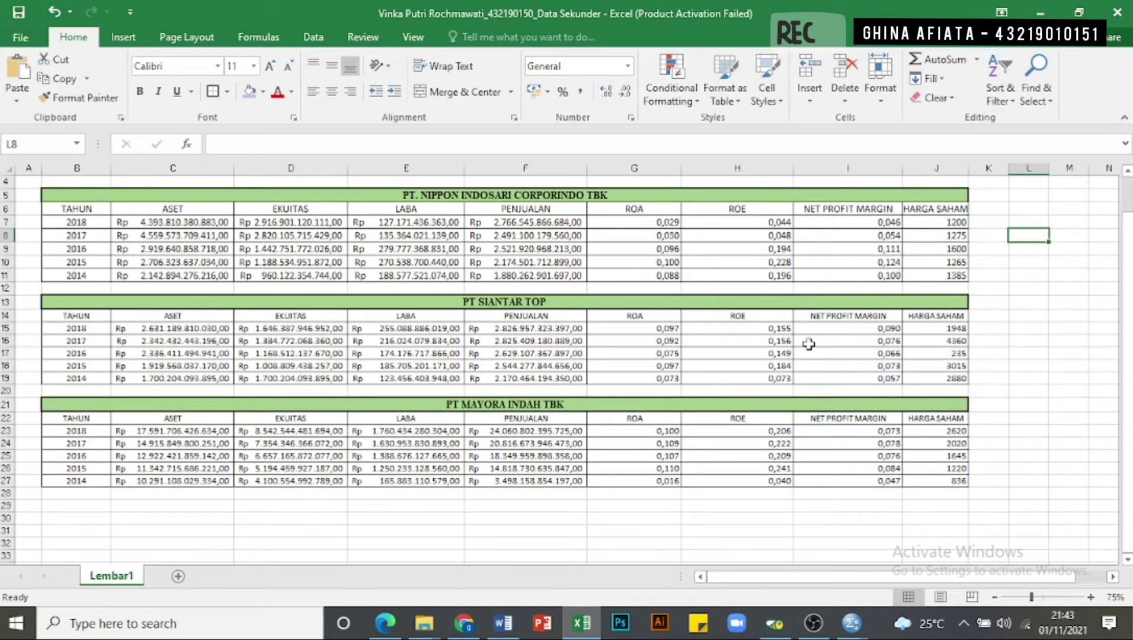
mouse_move(863, 625)
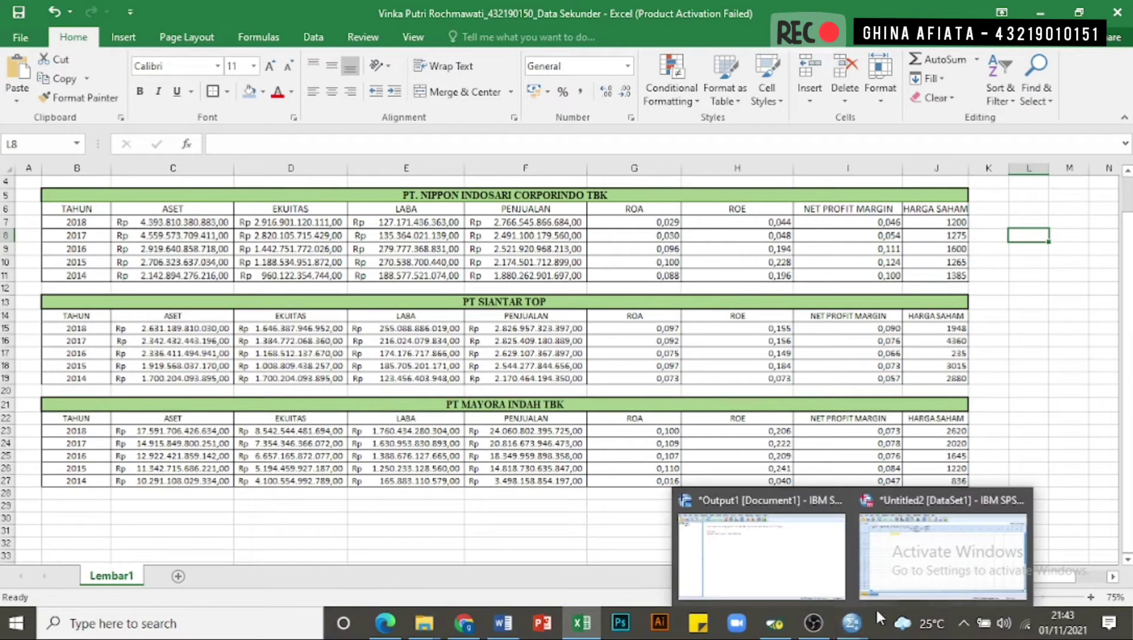
left_click(898, 572)
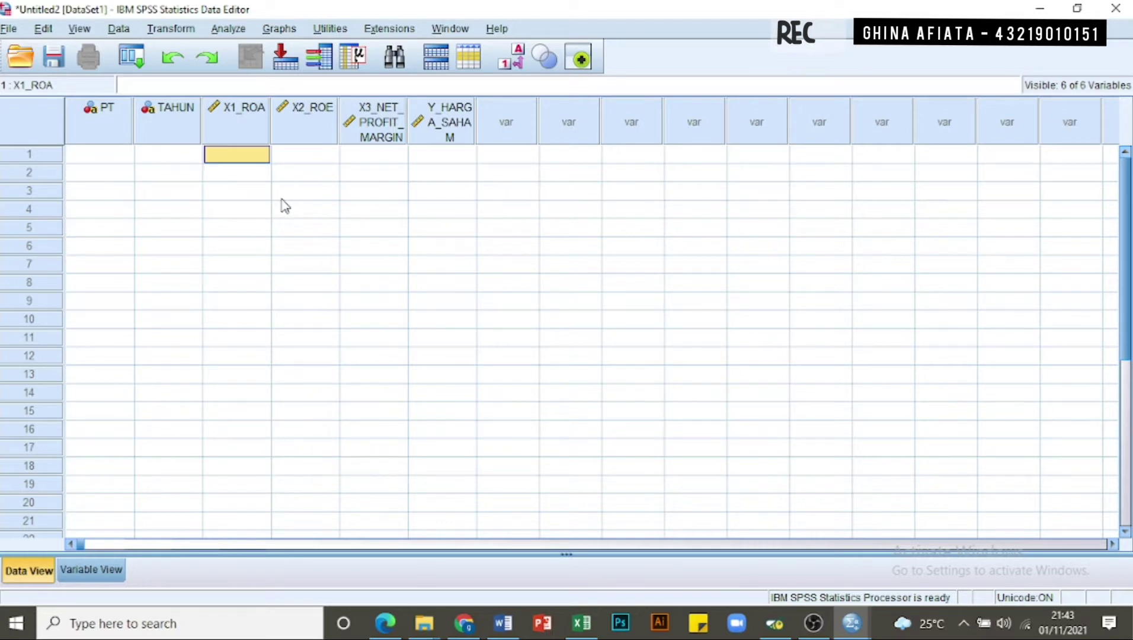
Fill X1_ROA, X2_ROE, X3_NET_PROFIT_MARGIN and Y_HARGA_SAHAM with the 15 rows of Excel figures, from .029, .044, .046, 1200 to .016, .040, .047, 836
type(".029\t.044\t.046\t1200 .030\t.048\t.054\t1275 .096\t.194\t.111\t1600 .100\t.228\t.124\t1265 .088\t.196\t.100\t1385 .097\t.155\t.090\t1948 .092\t.156\t.076\t4360 .075\t.149\t.066\t235 .097\t.184\t.073\t3015 .073\t.073\t.057\t2880 .100\t.206\t.073\t2620 .109\t.222\t.078\t2020 .107\t.209\t.076\t1645 .110\t.241\t.084\t1220 .016\t.040\t.047\t836")
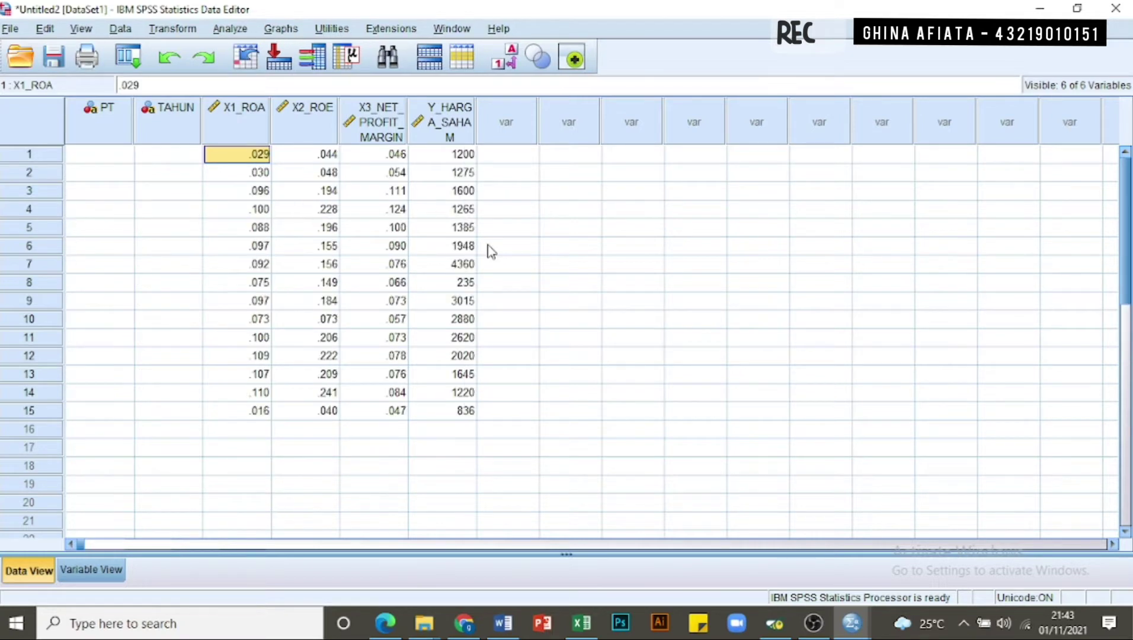
left_click(547, 300)
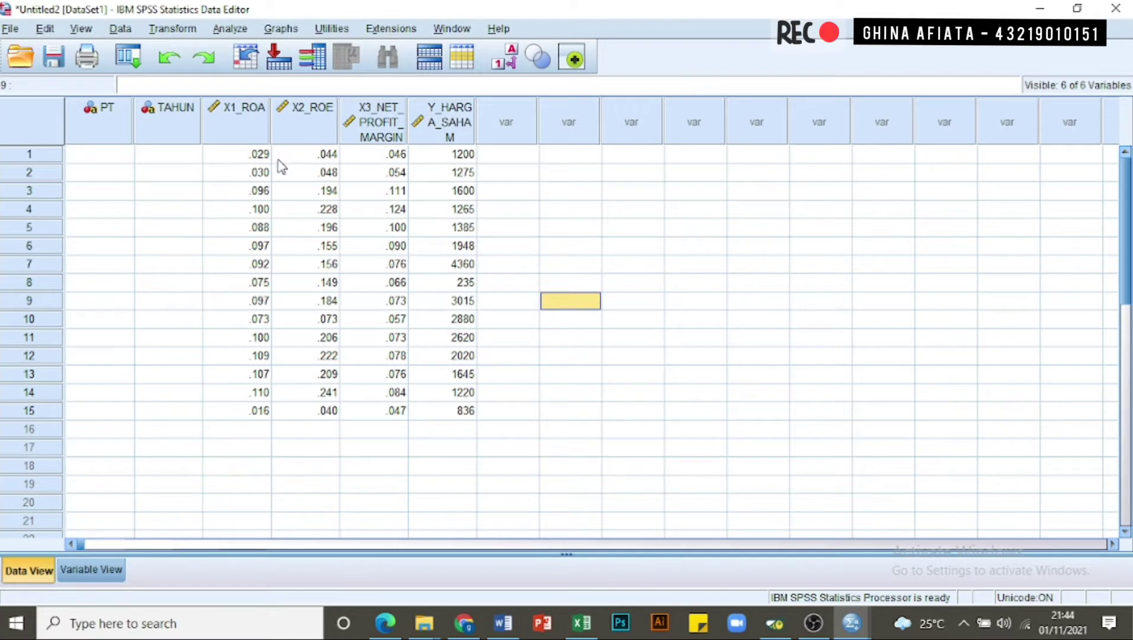
Check the first company in the Excel workbook and enter ROTI in the PT column of row 1
left_click(108, 157)
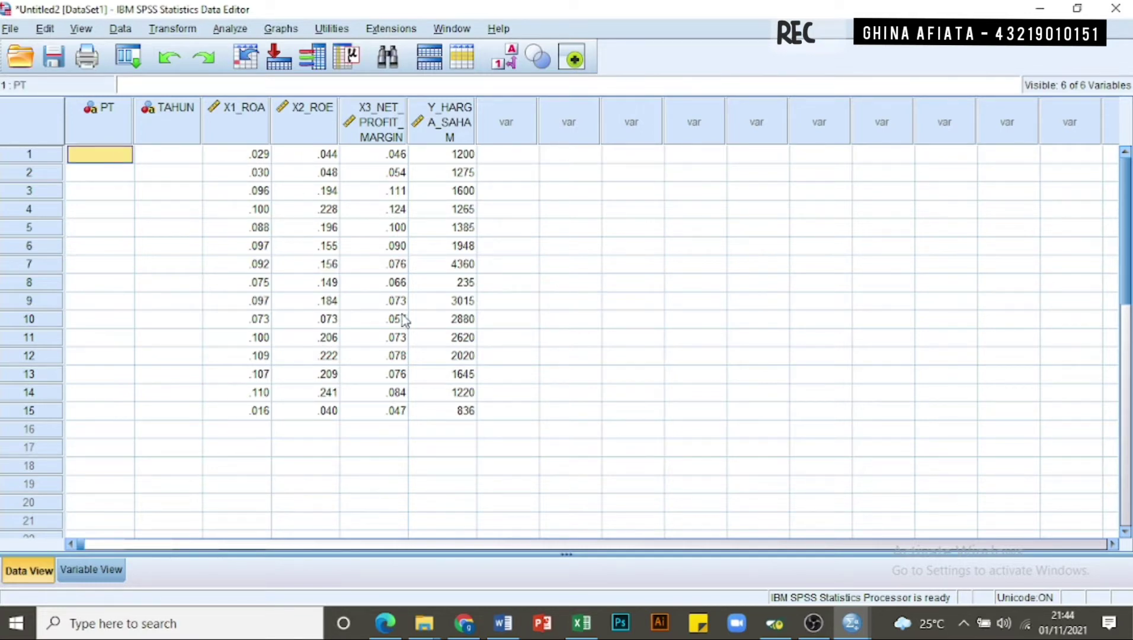
key("alt+Tab")
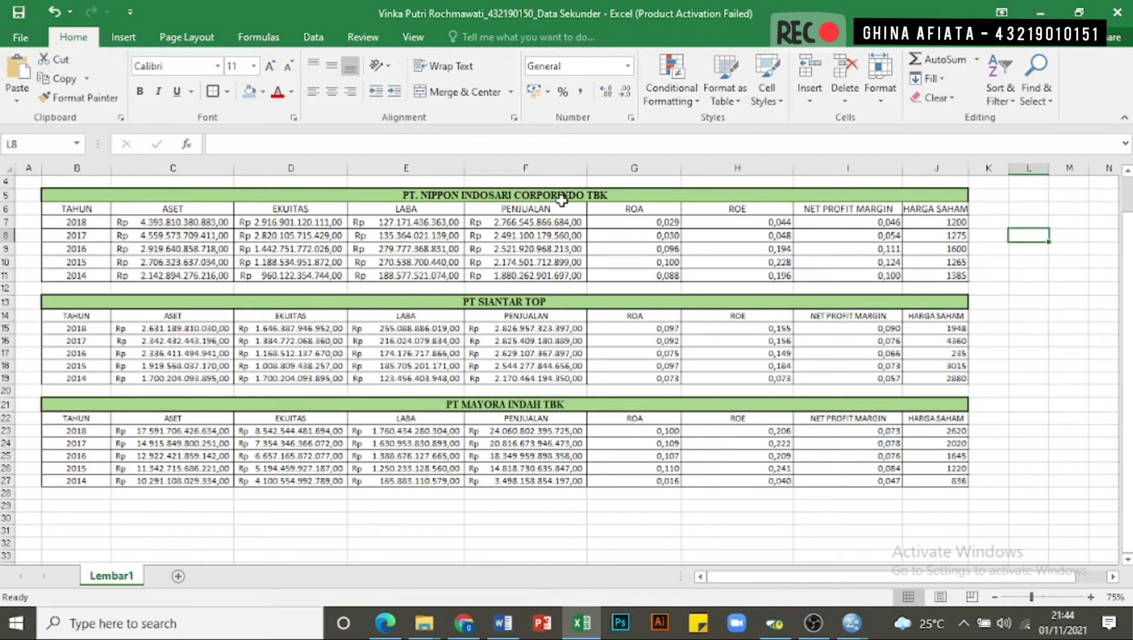
key("alt+Tab")
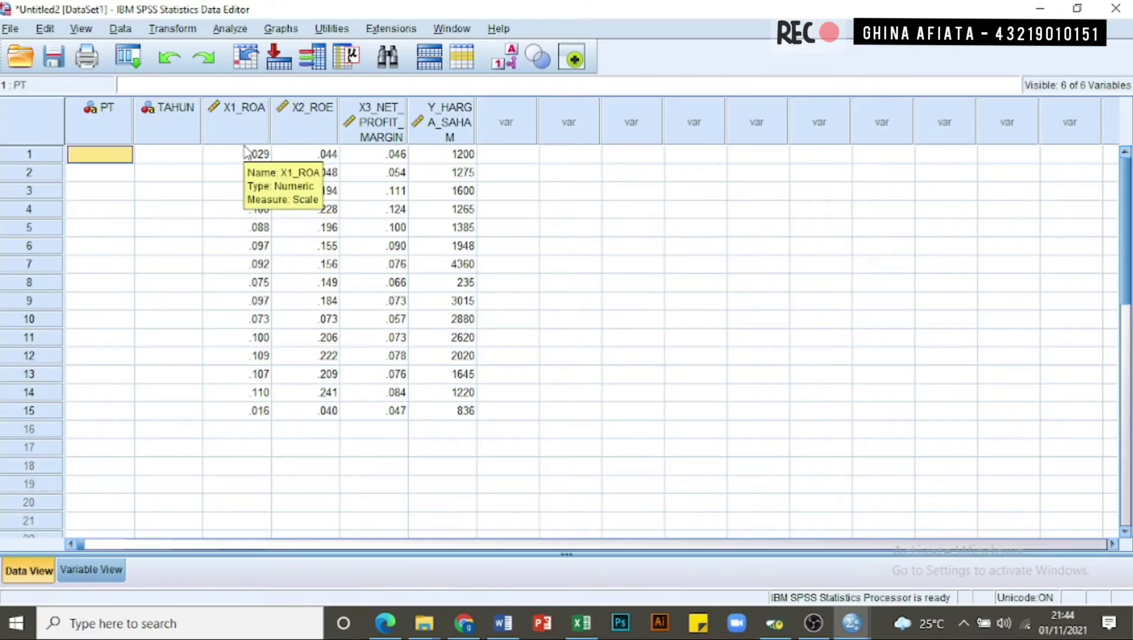
type("ROTI")
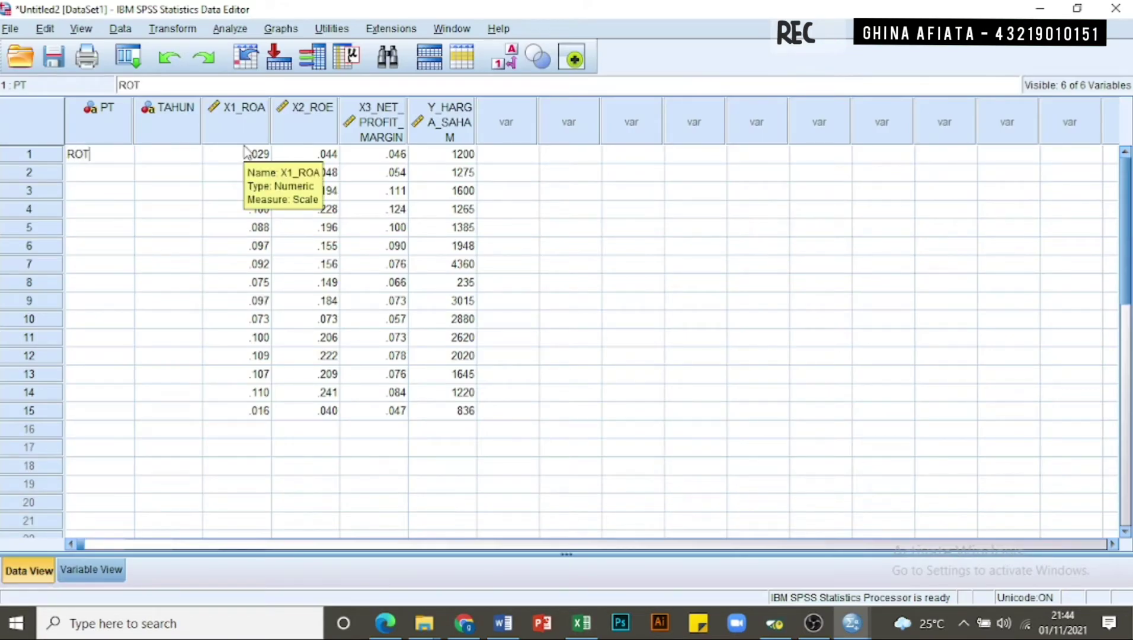
Check the years in the Excel workbook and enter 2018, 2017, 2016, 2015 and 2014 in TAHUN for rows 1 to 5
left_click(168, 157)
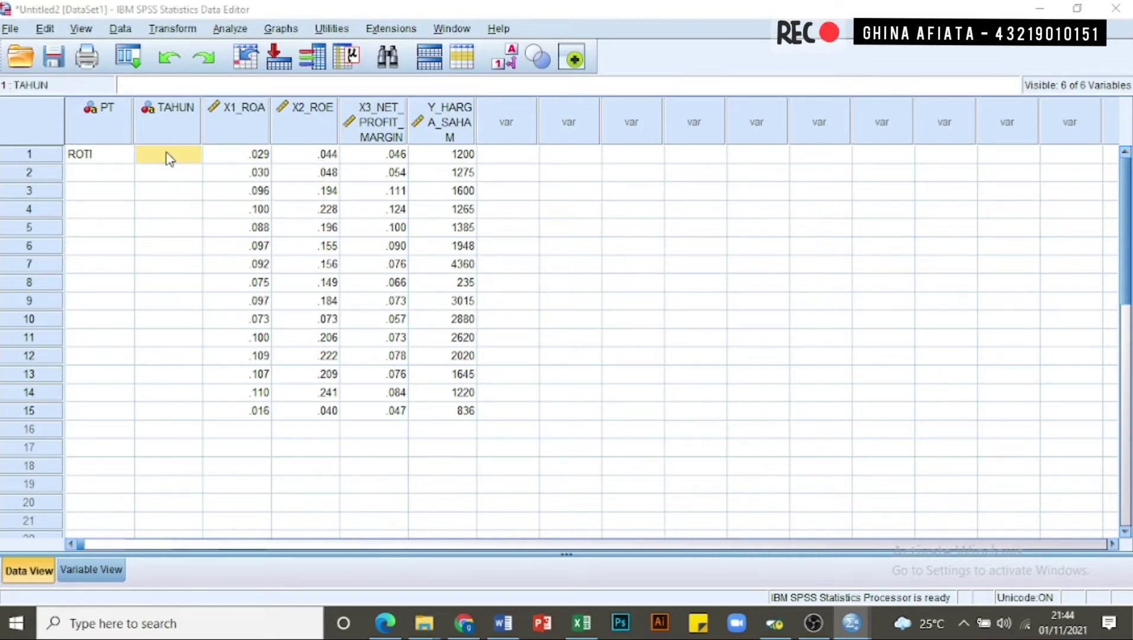
key("alt+Tab")
scroll(625, 302, "up", 1)
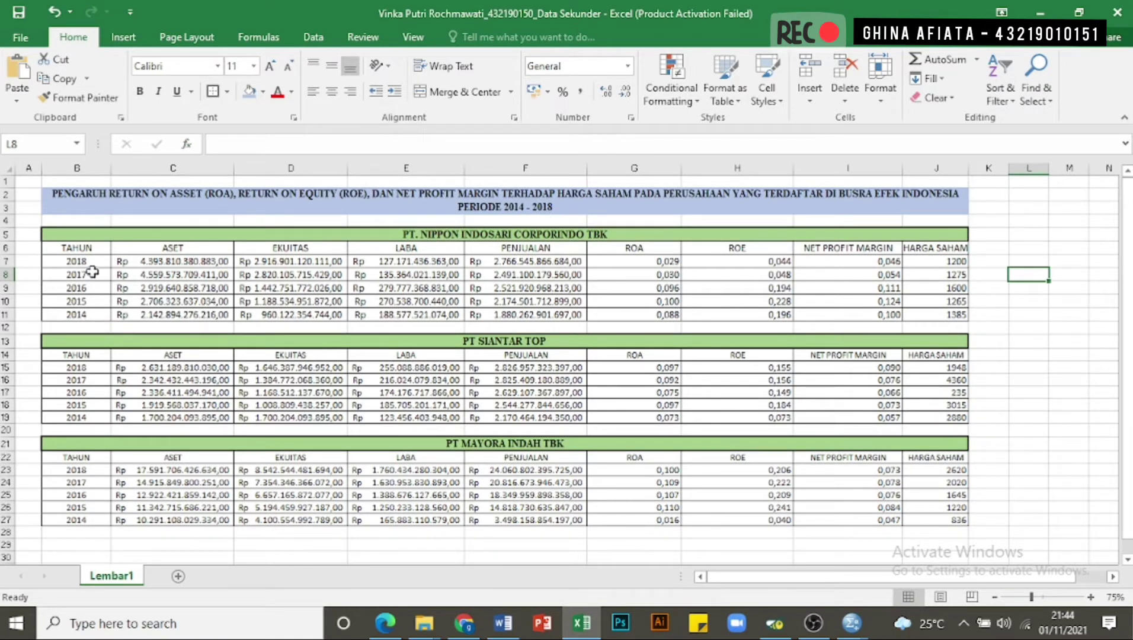
key("alt+Tab")
key("alt+Tab")
key("alt+Tab")
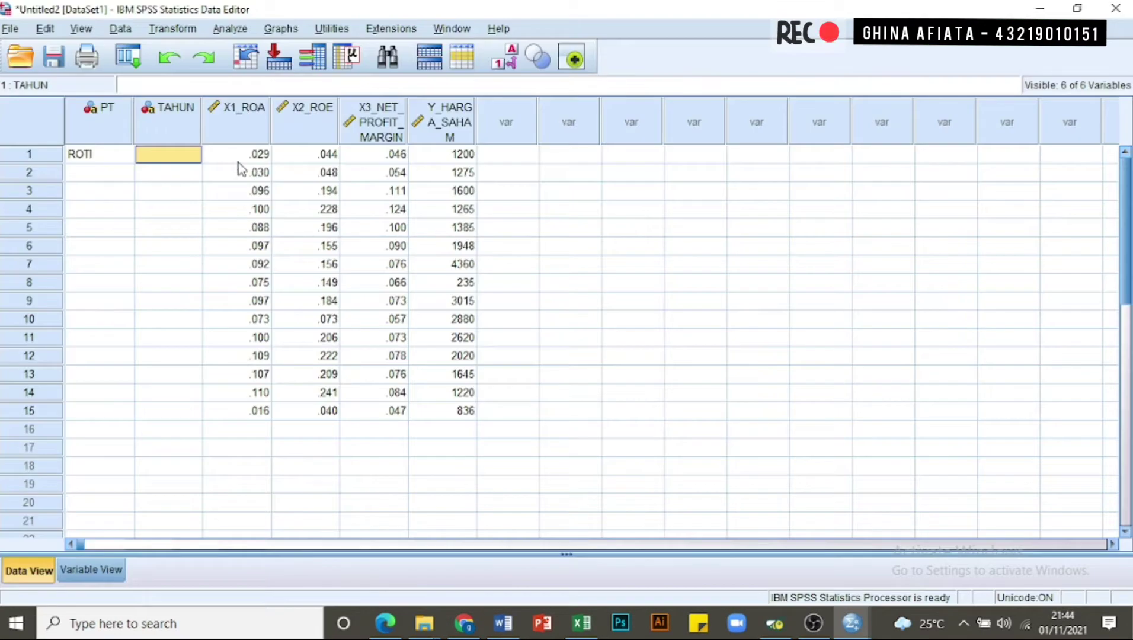
type("2018")
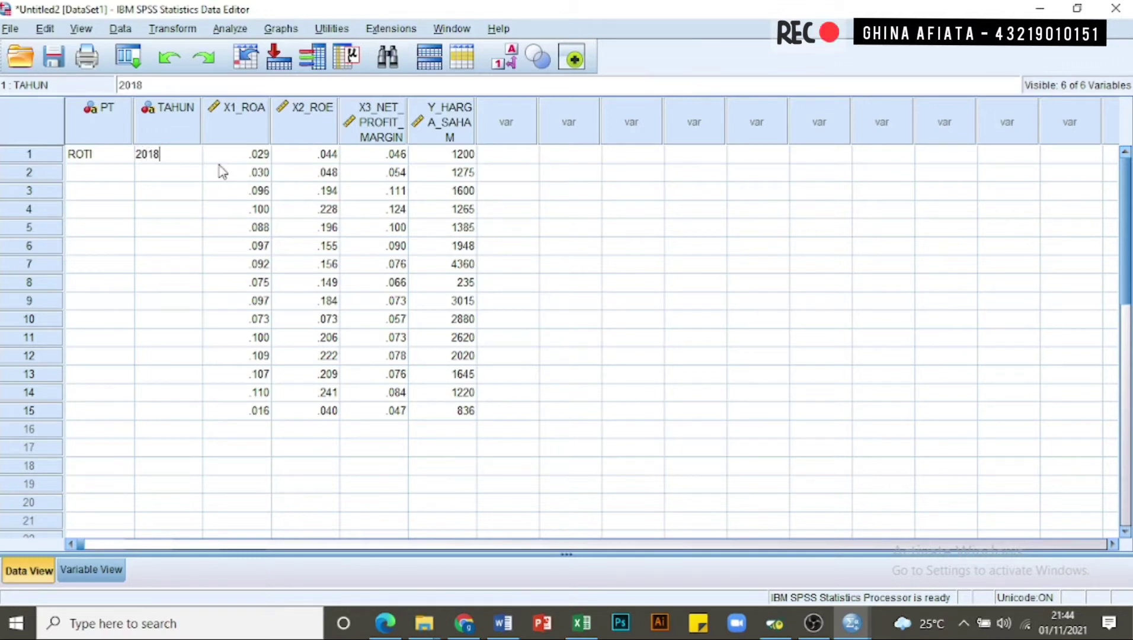
key("Return")
type("2017")
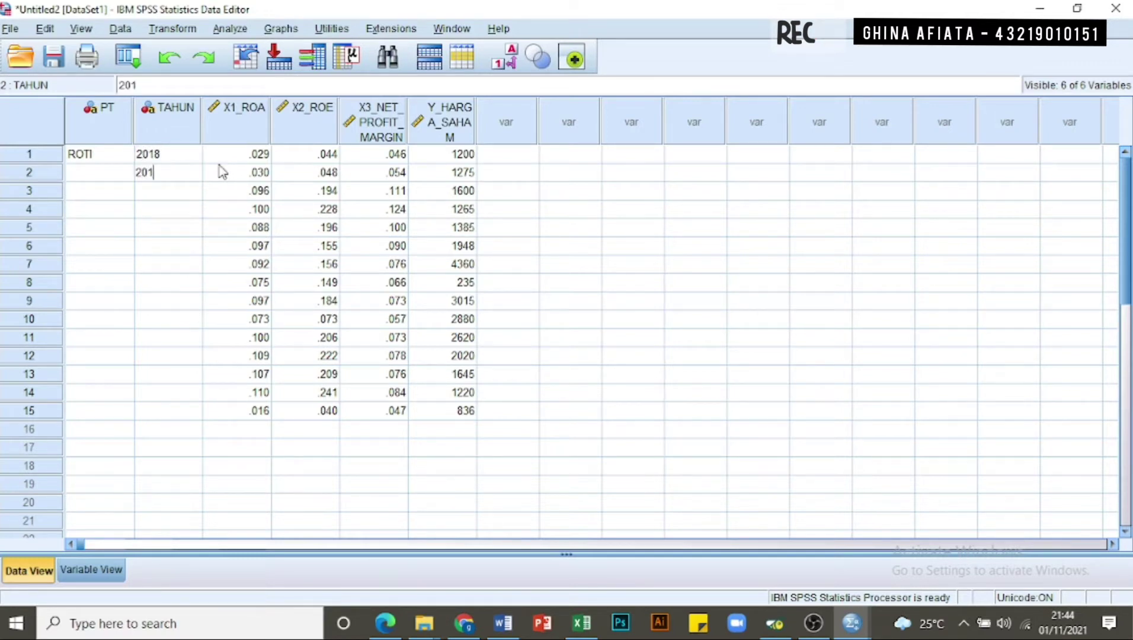
key("Return")
type("2016")
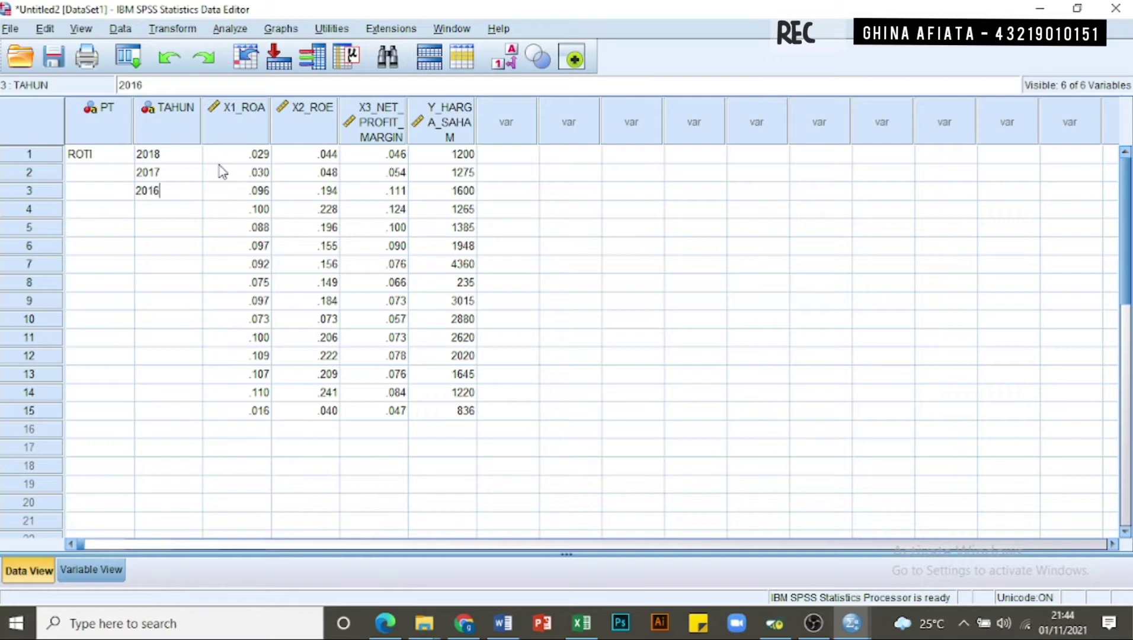
key("Return")
type("2015")
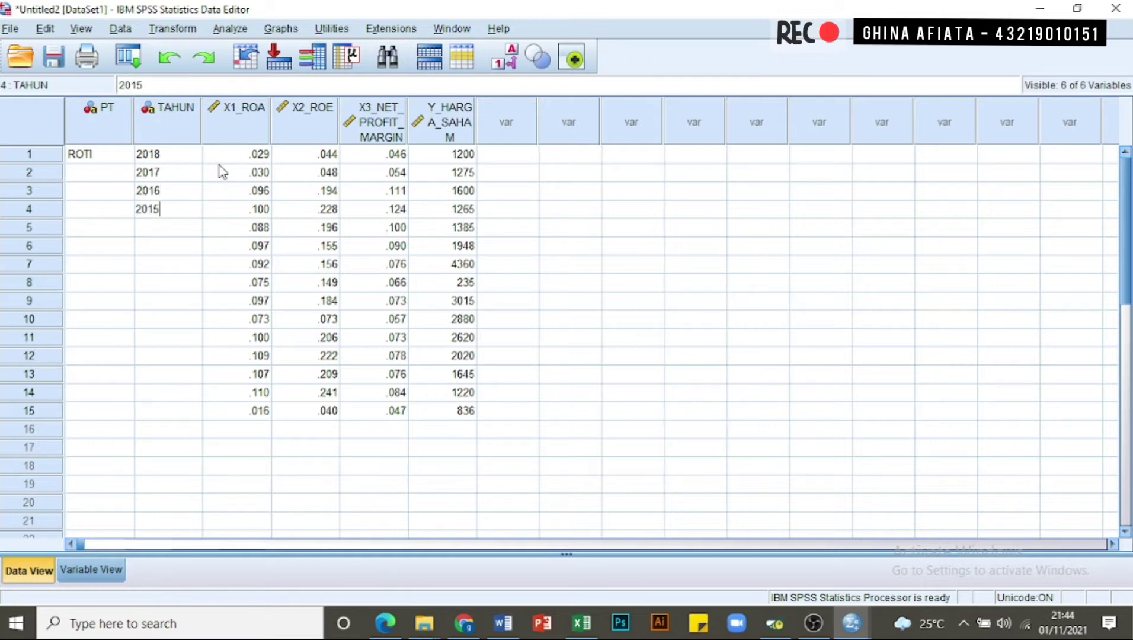
key("Return")
type("2014")
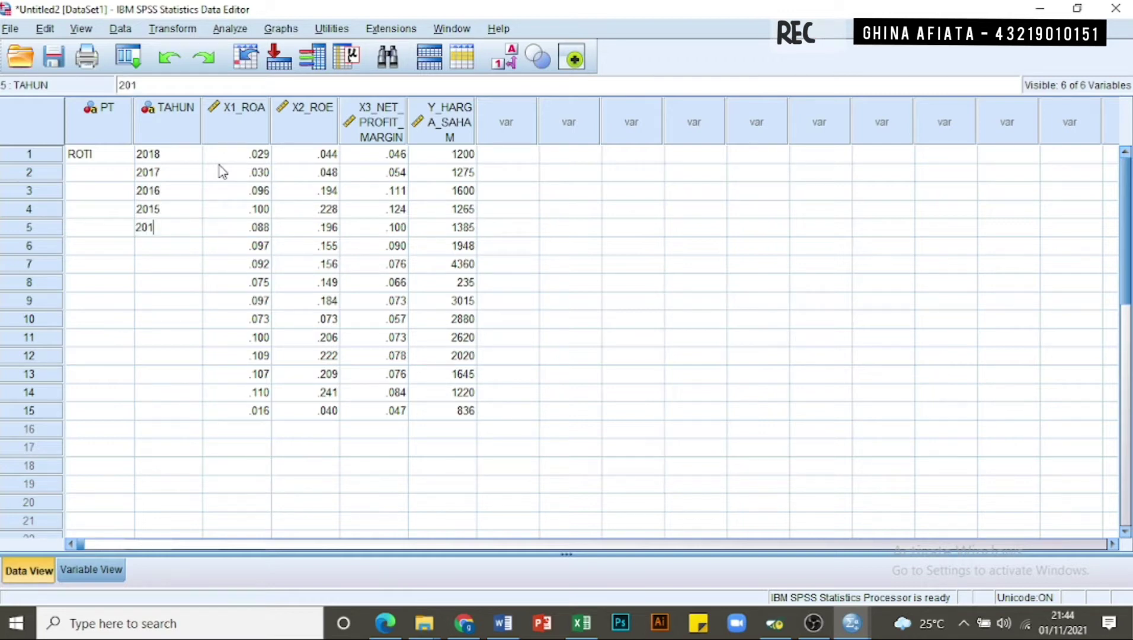
key("Return")
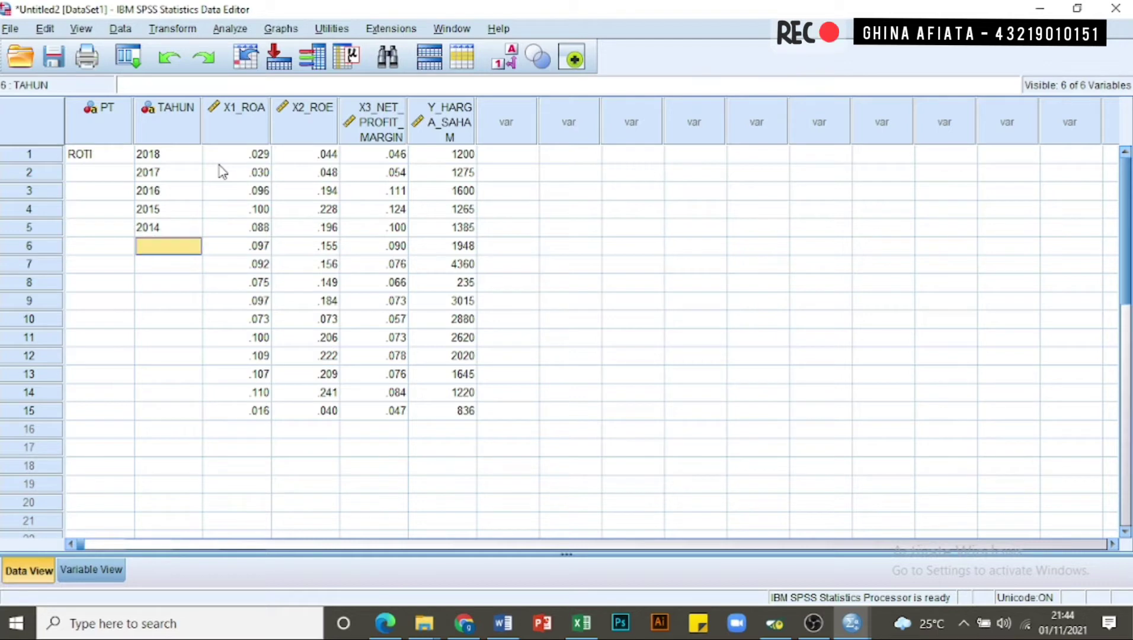
Copy the five TAHUN values from rows 1 to 5 into rows 6 to 10 and rows 11 to 15
left_click(172, 157)
left_click_drag(172, 157, 161, 229)
key("ctrl+c")
left_click(160, 245)
key("ctrl+v")
left_click(157, 338)
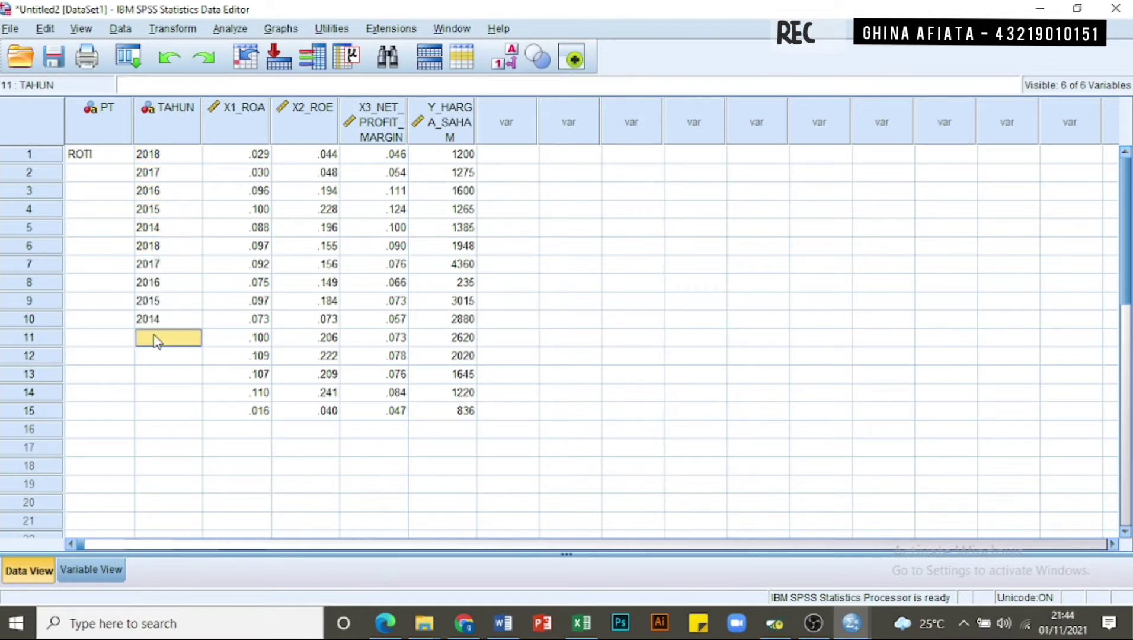
key("ctrl+v")
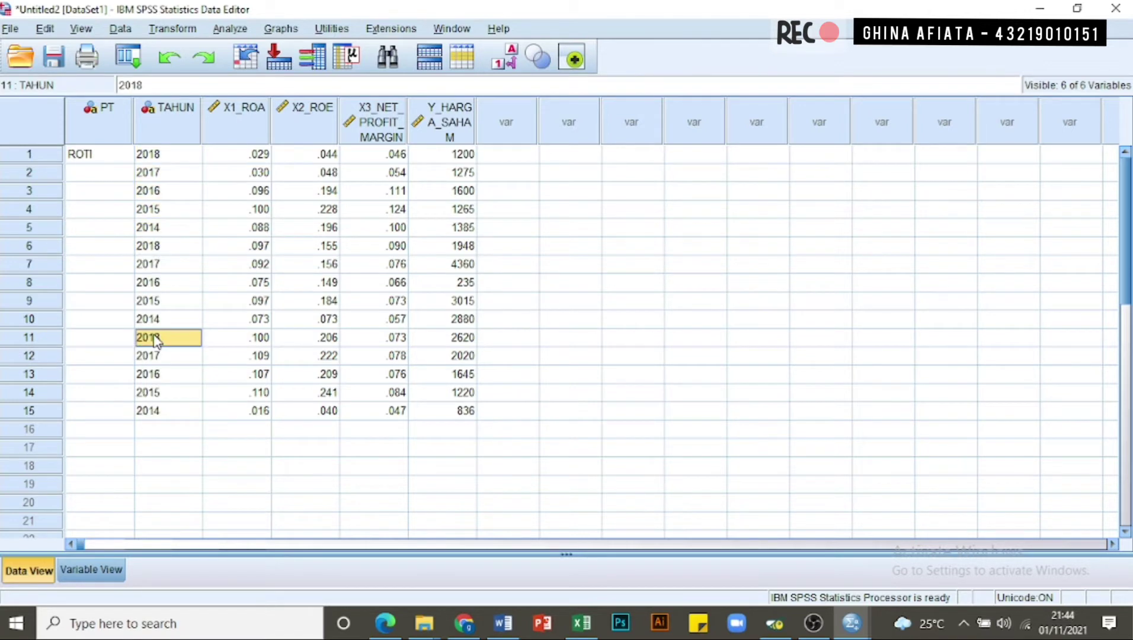
Check the second company in the Excel workbook and enter STTP in the PT column of row 6
left_click(113, 247)
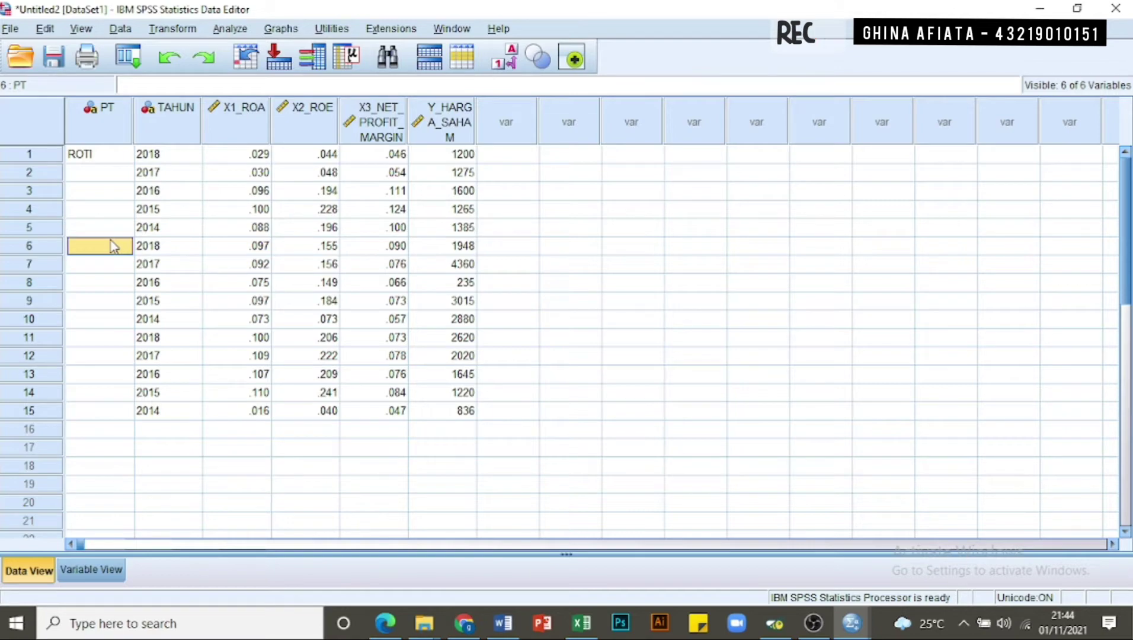
key("alt+Tab")
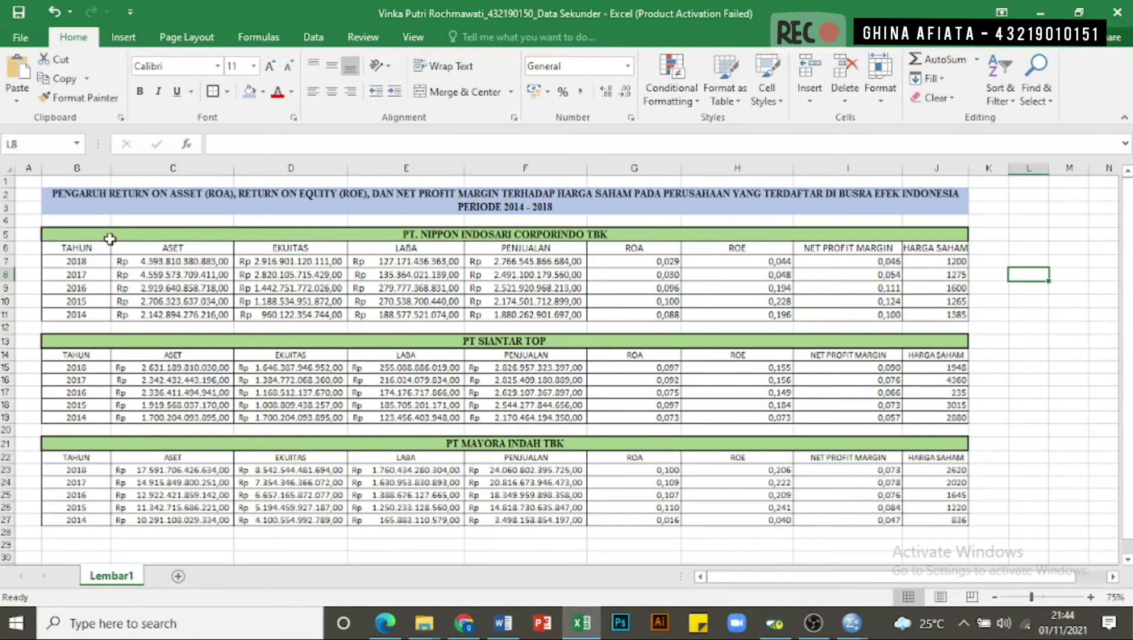
key("alt+Tab")
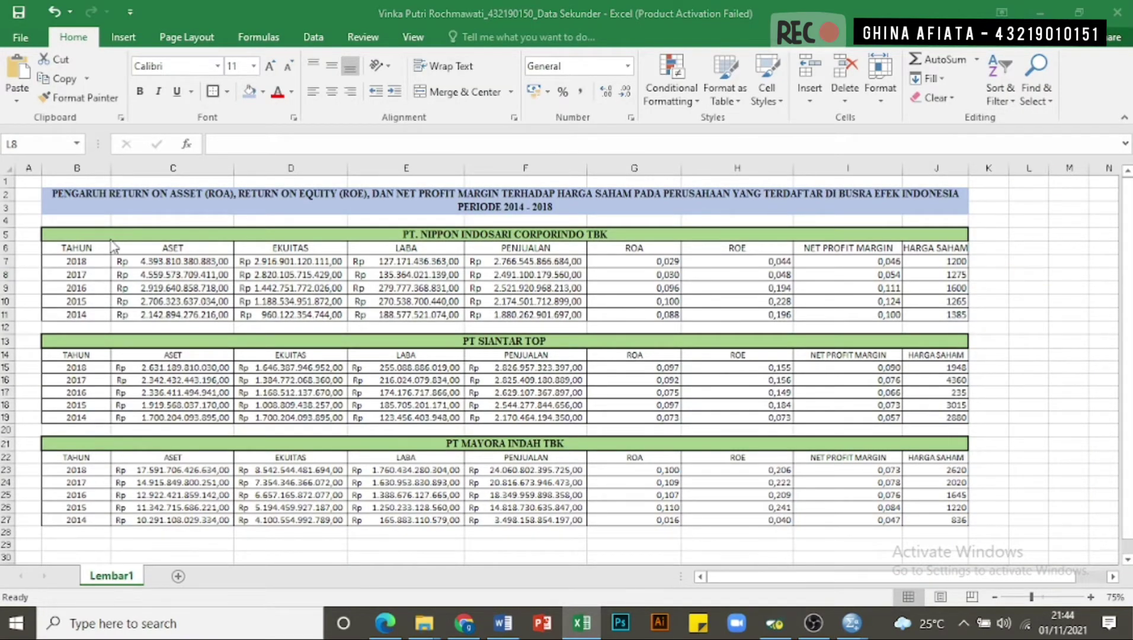
type("S")
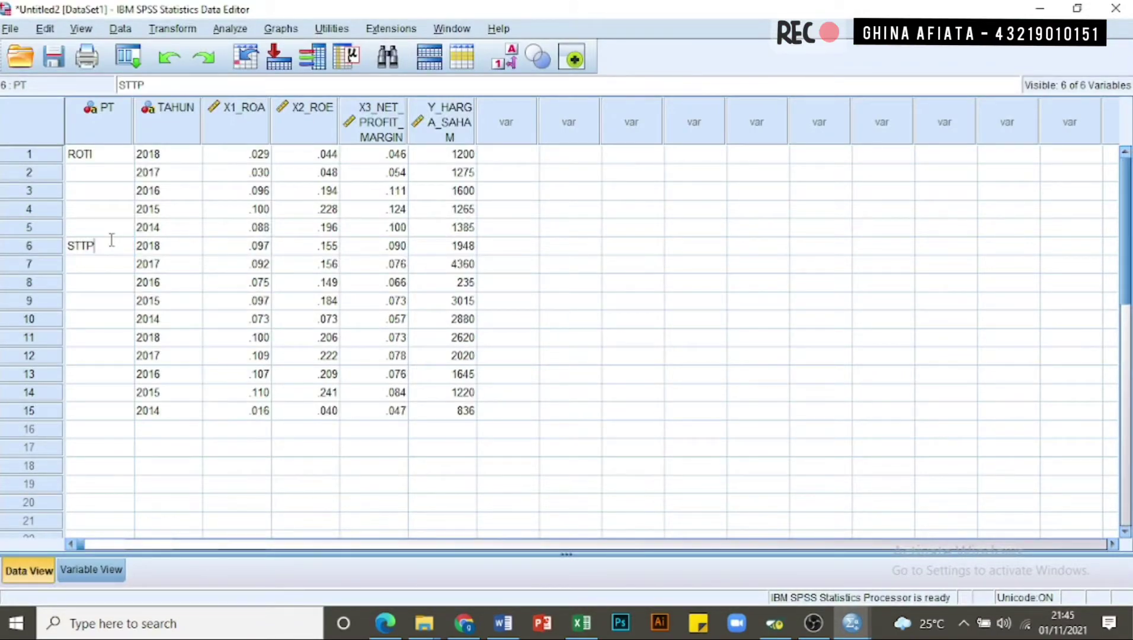
type("TTP")
Check the third company in the Excel workbook and enter MYOR in the PT column of row 11
key("alt+Tab")
key("alt+Tab")
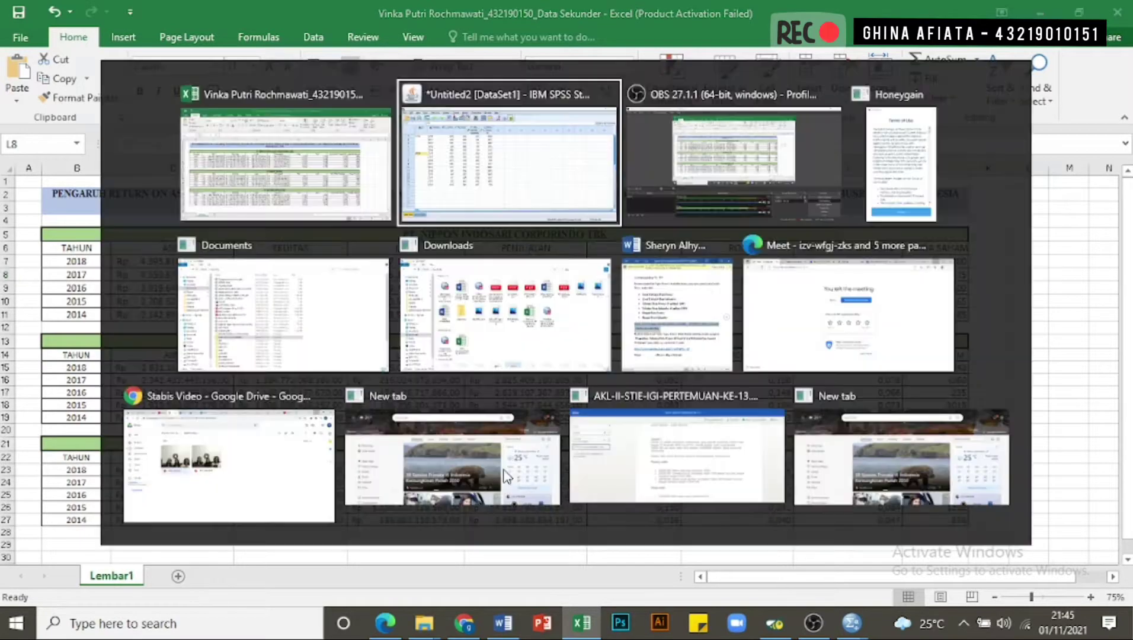
left_click(101, 338)
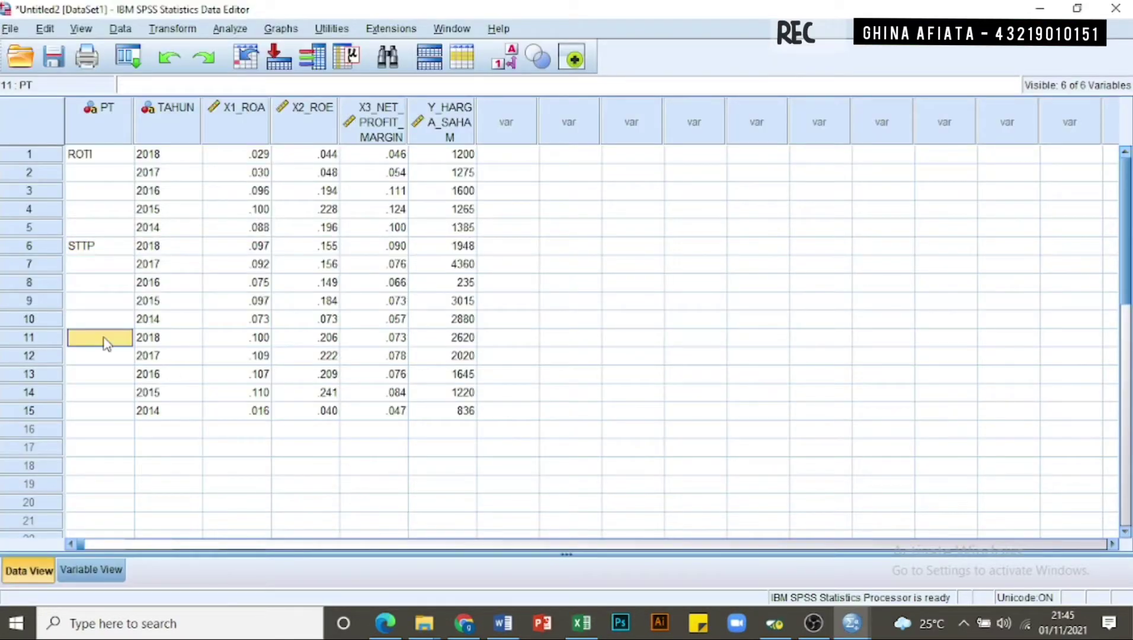
type("MYO")
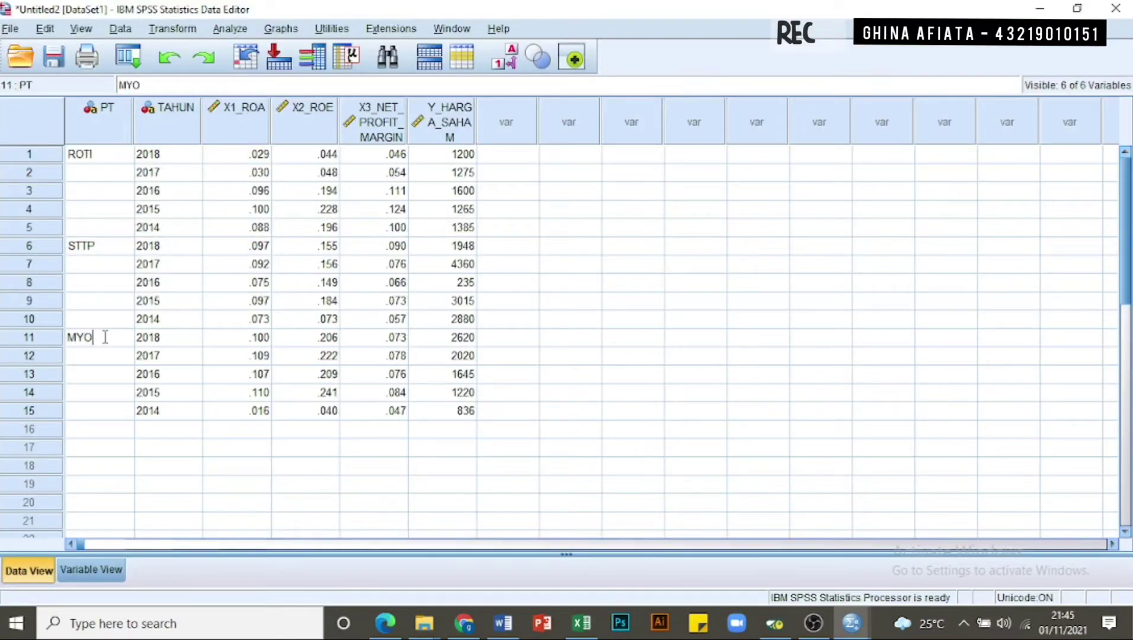
type("R")
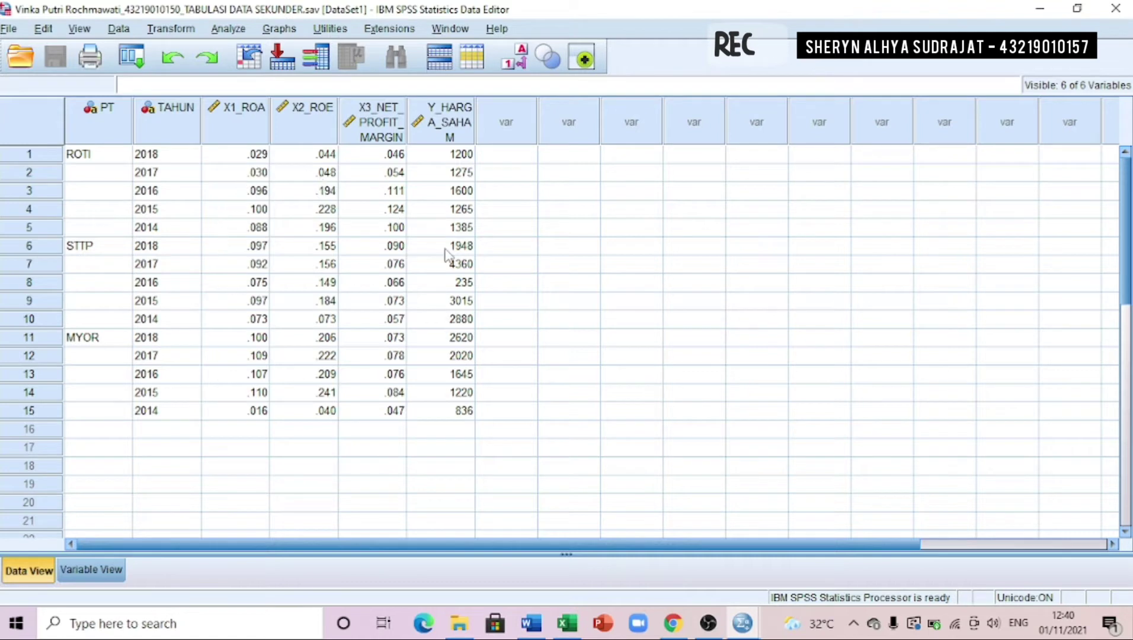
Set up a linear regression with X1_ROA, X2_ROE and X3_NET_PROFIT_MARGIN as independents and Y_HARGA_SAHAM as the dependent variable
left_click(229, 32)
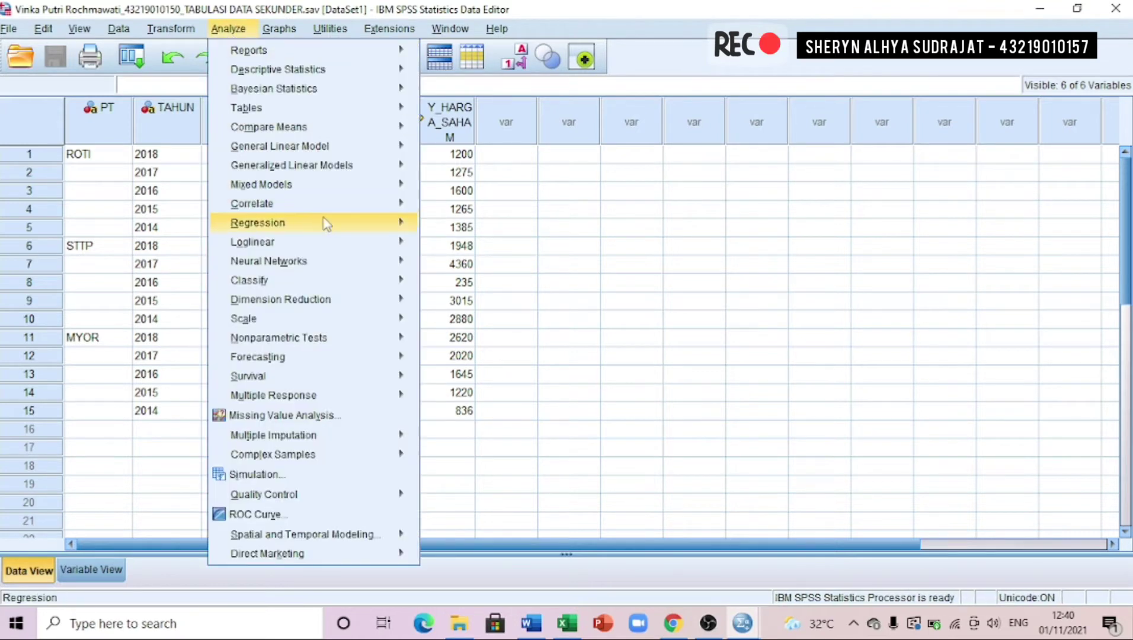
mouse_move(335, 227)
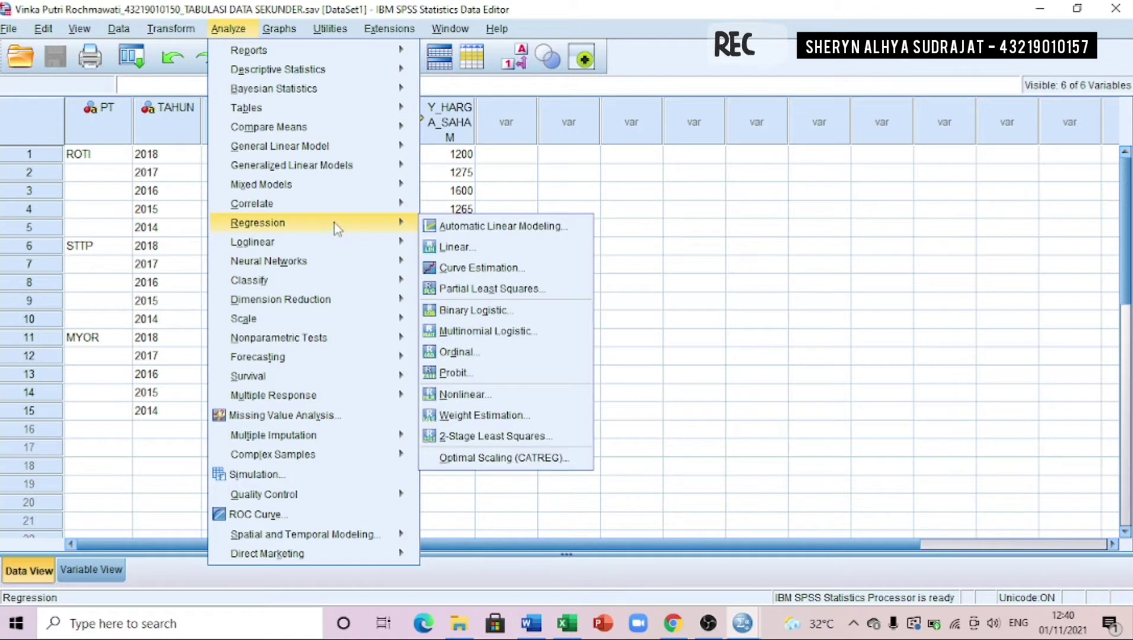
left_click(447, 247)
left_click(384, 211)
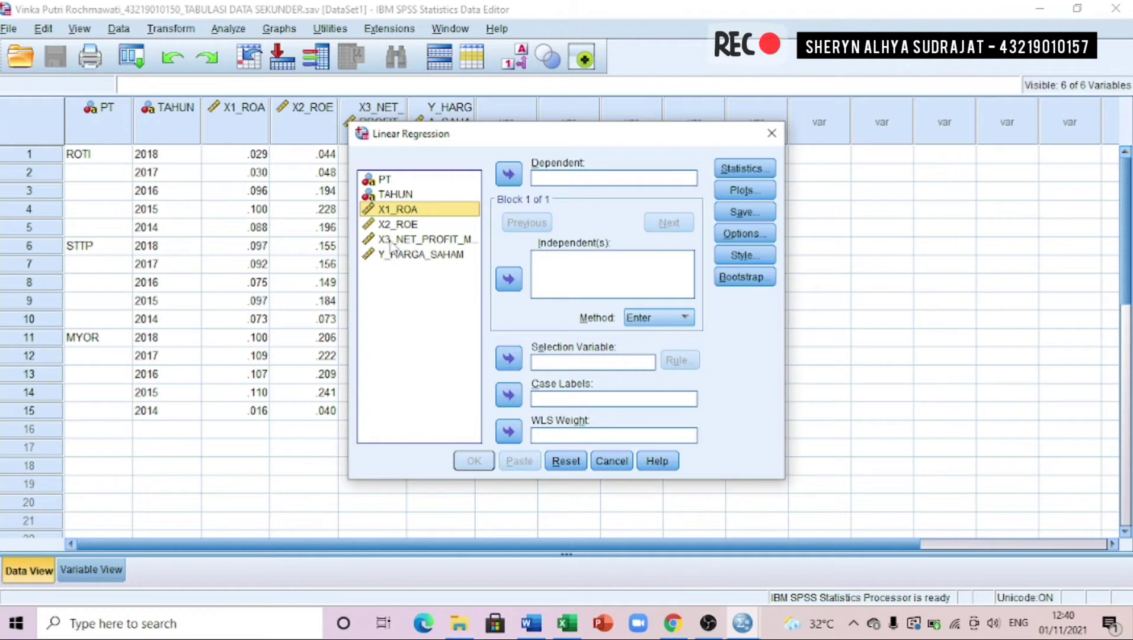
left_click(390, 240, "shift")
left_click(508, 289)
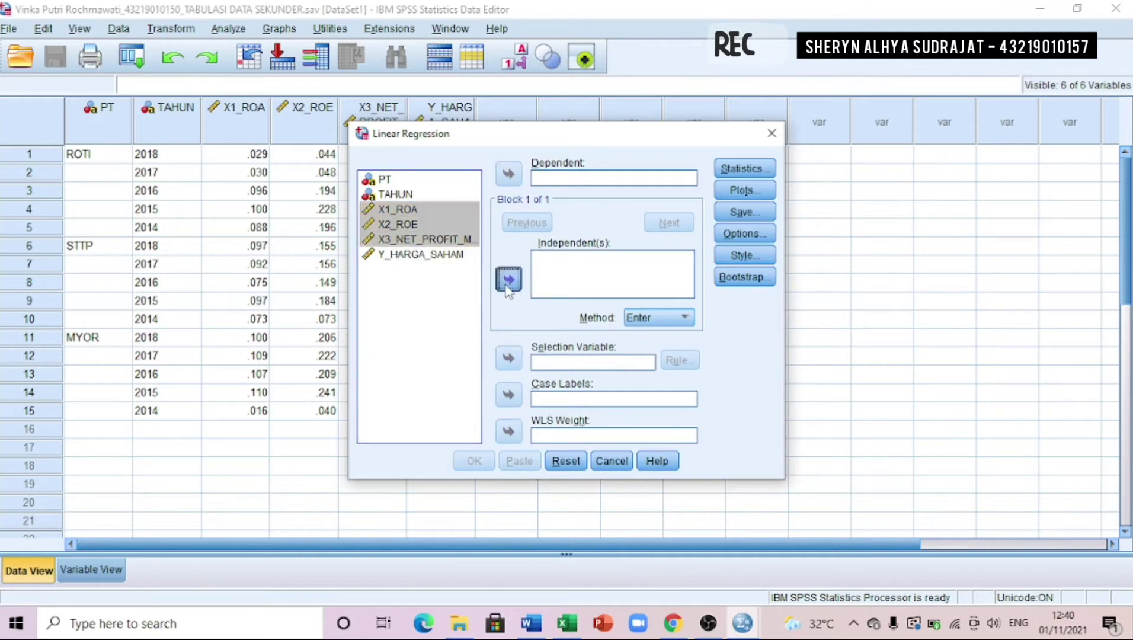
left_click(422, 254)
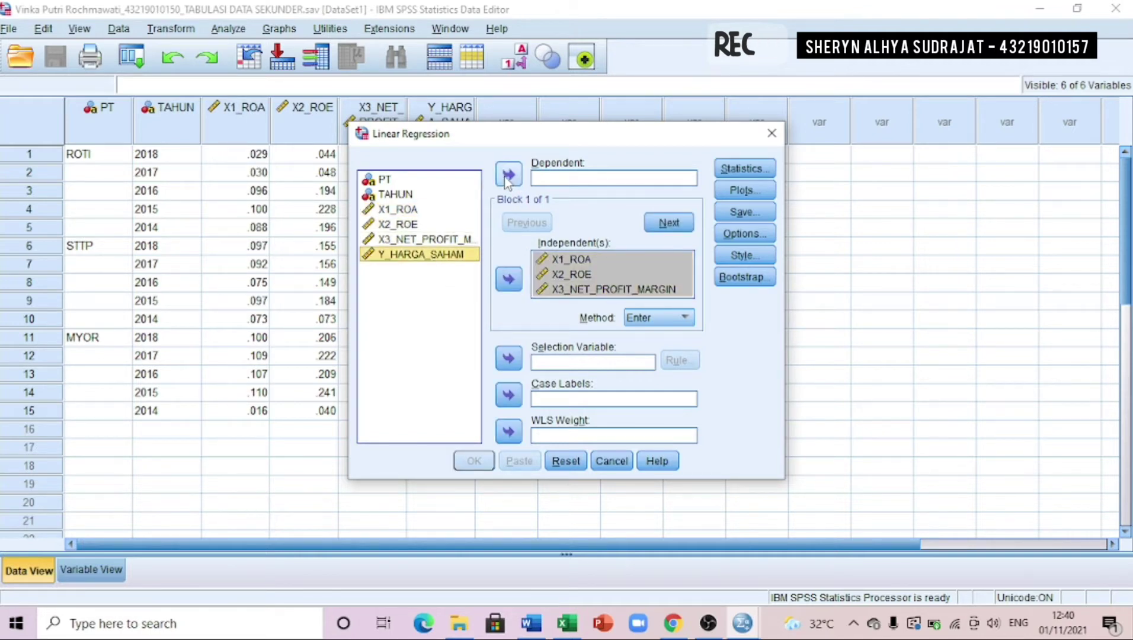
left_click(508, 176)
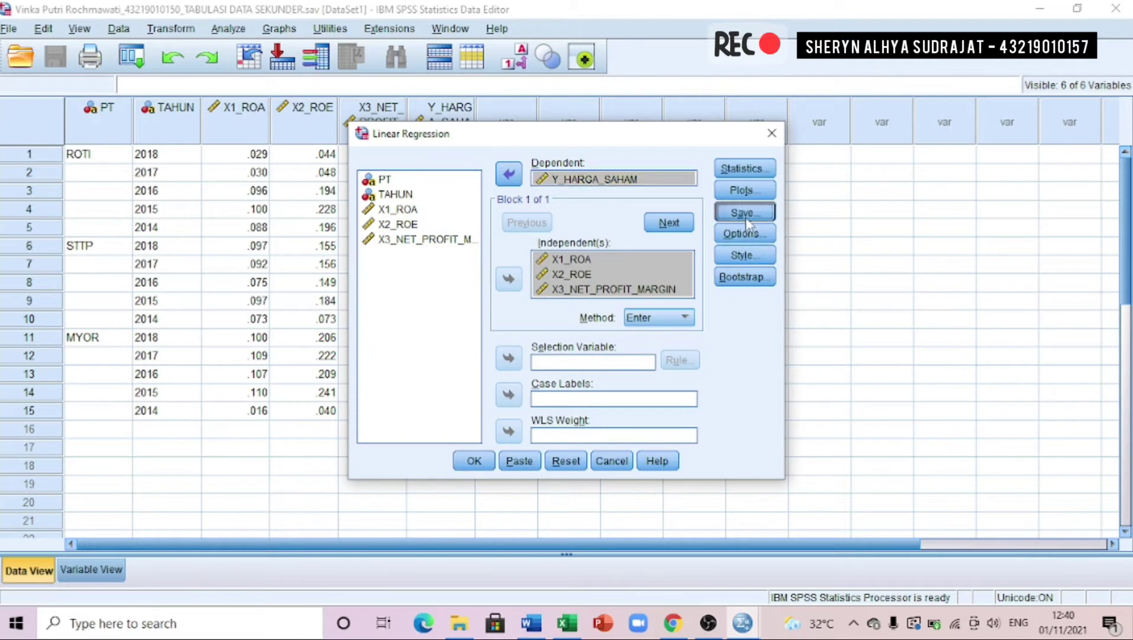
Choose to save the unstandardized residuals as a new variable and run the linear regression
left_click(745, 213)
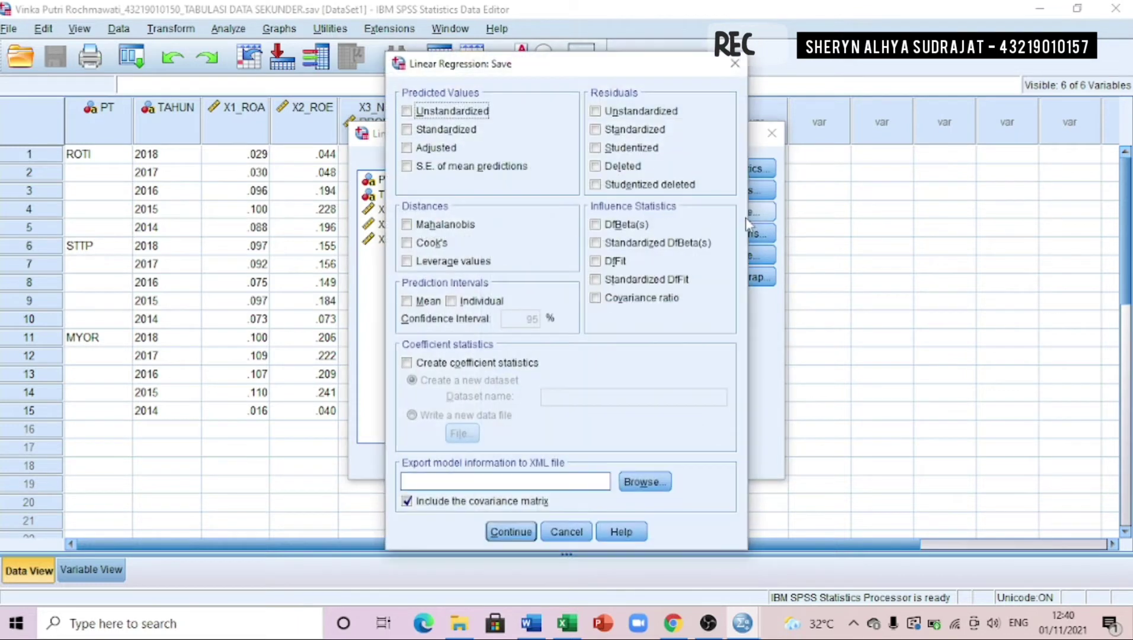
left_click(596, 111)
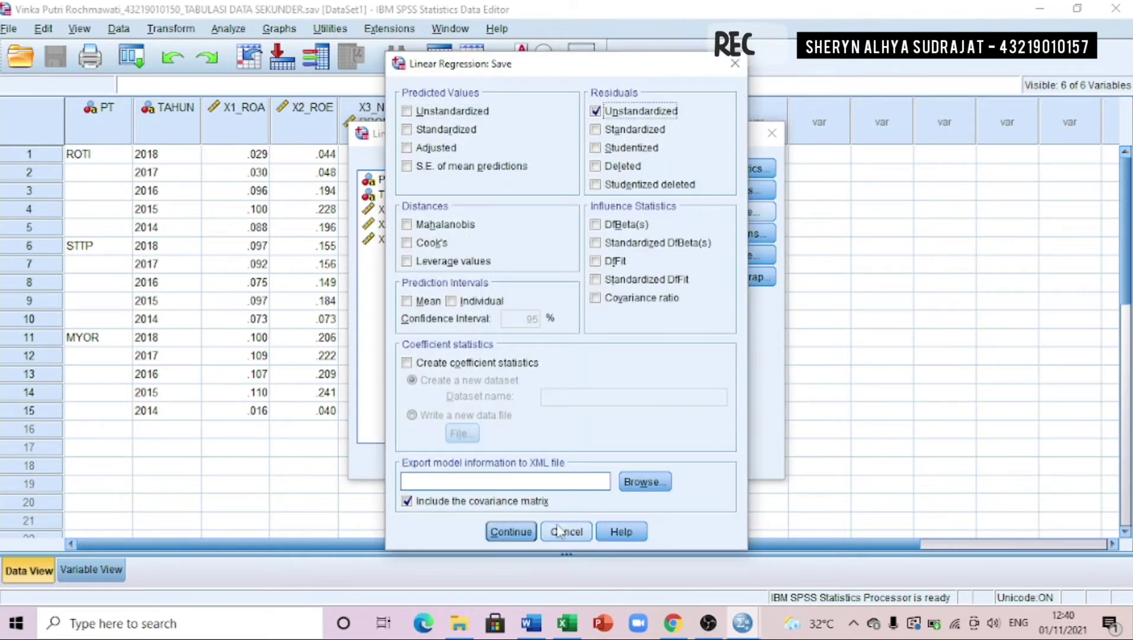
left_click(511, 531)
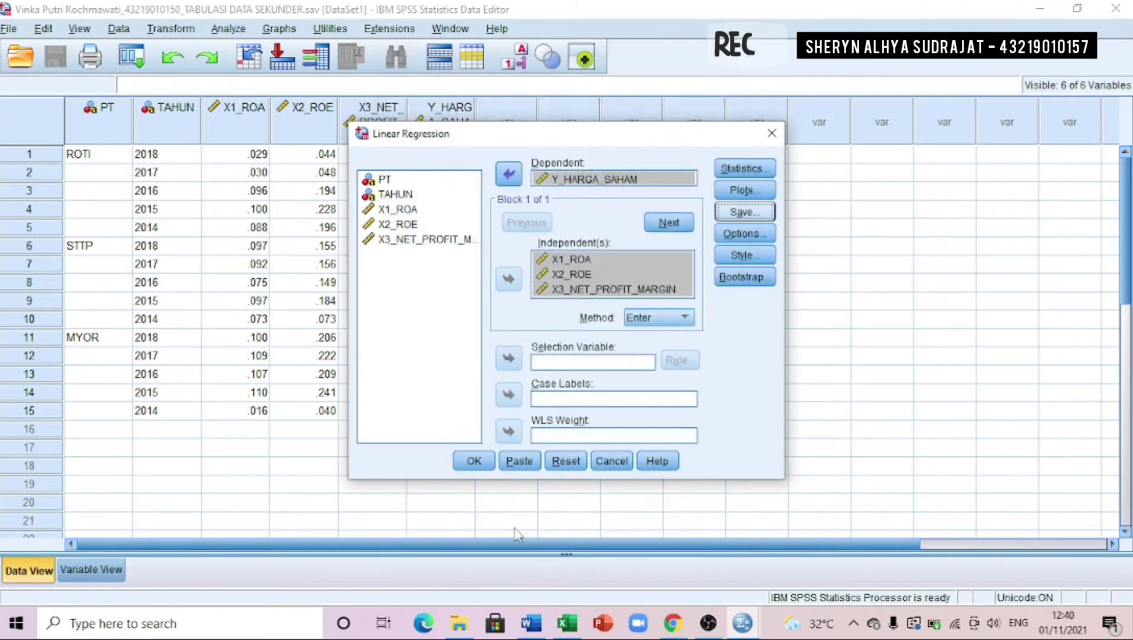
left_click(473, 462)
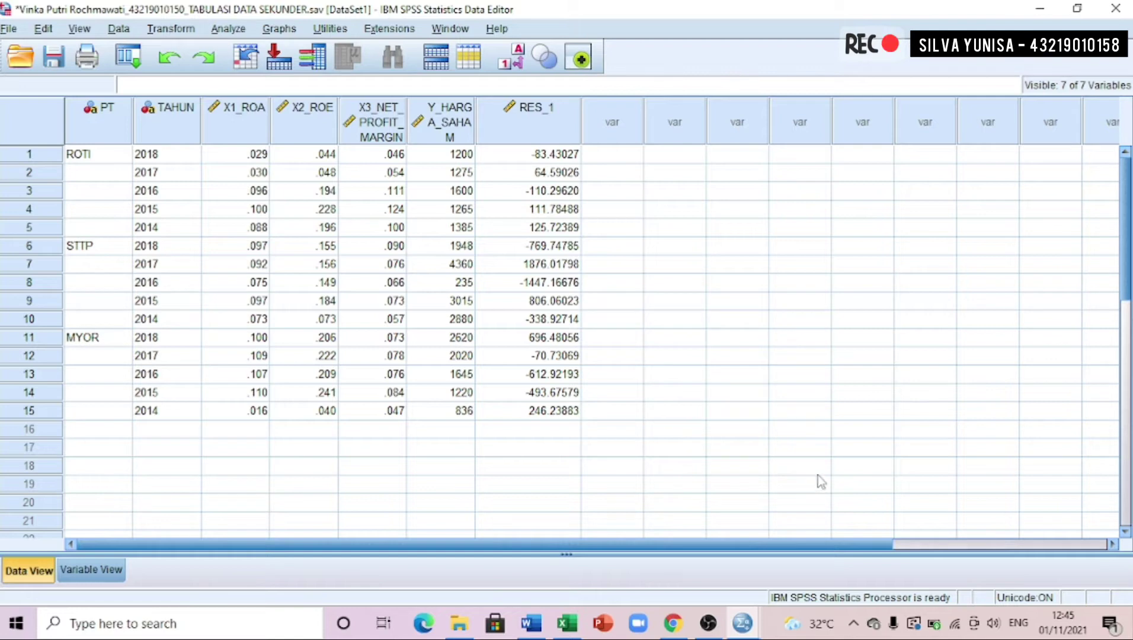
Define a computed variable with target ABSUT and the numeric expression ABS(RES_1), using the unstandardized residual
left_click(187, 33)
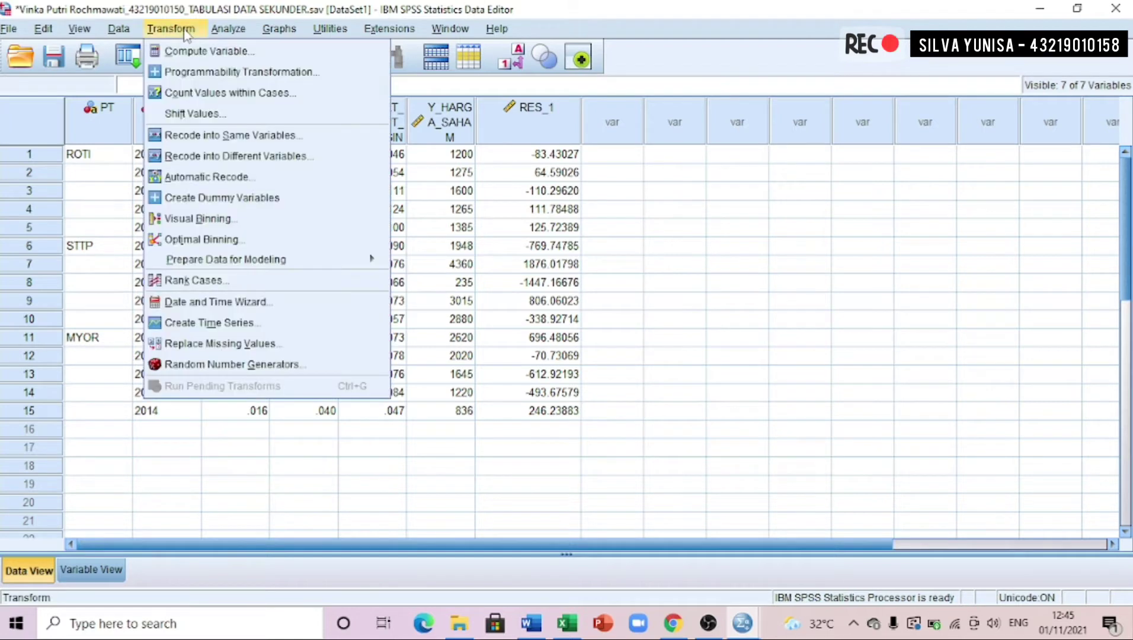
left_click(215, 52)
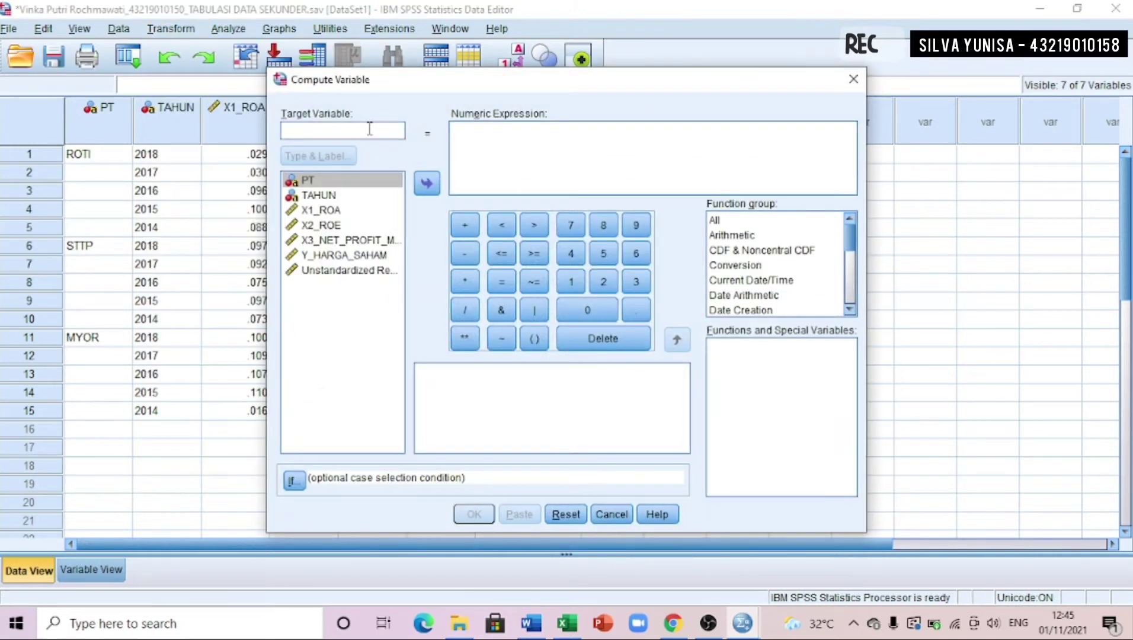
type("ABSUT")
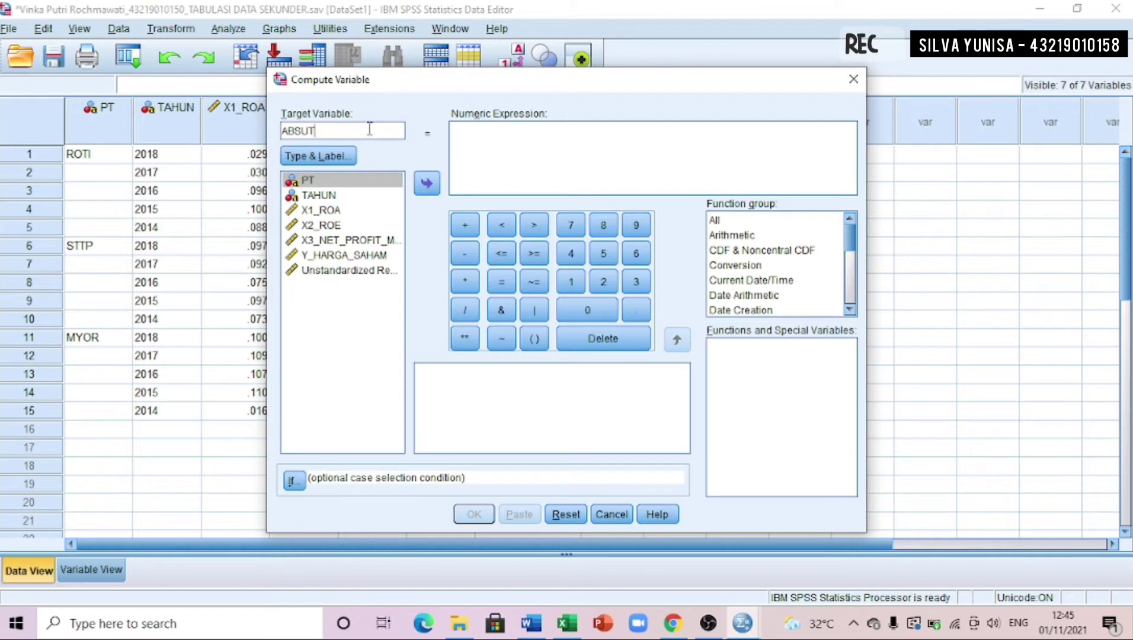
left_click(531, 146)
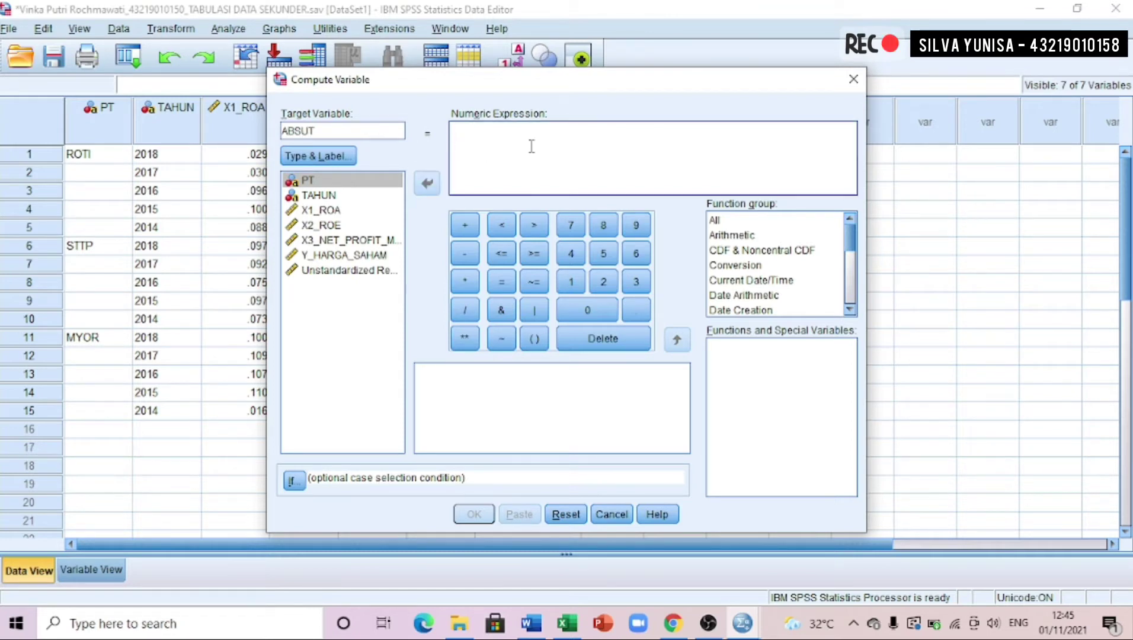
type("ABS(")
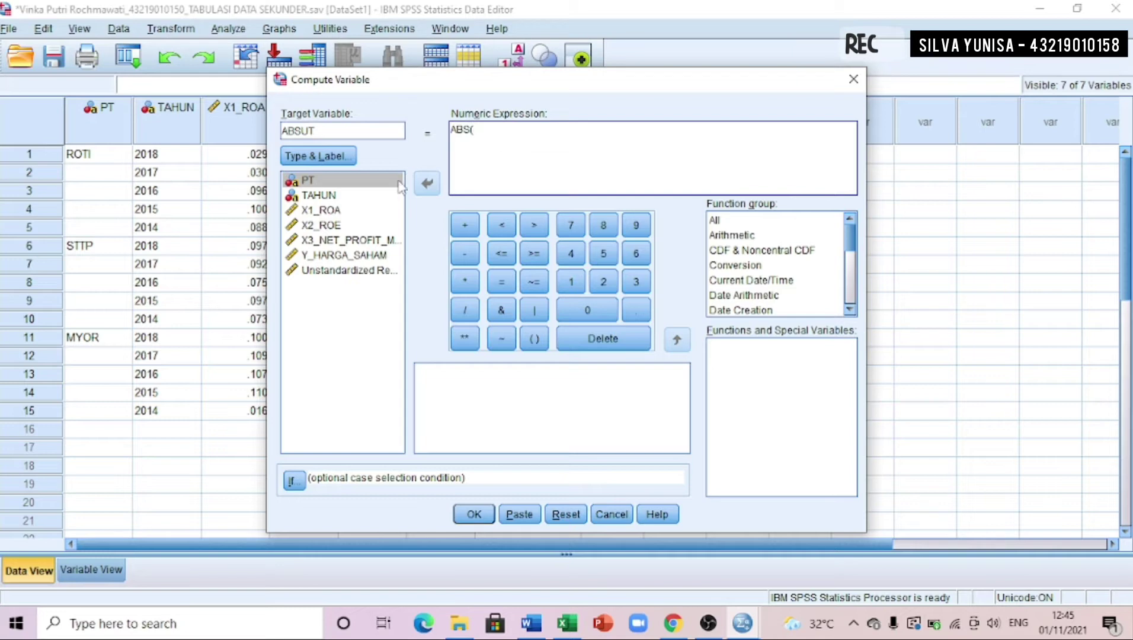
left_click(352, 271)
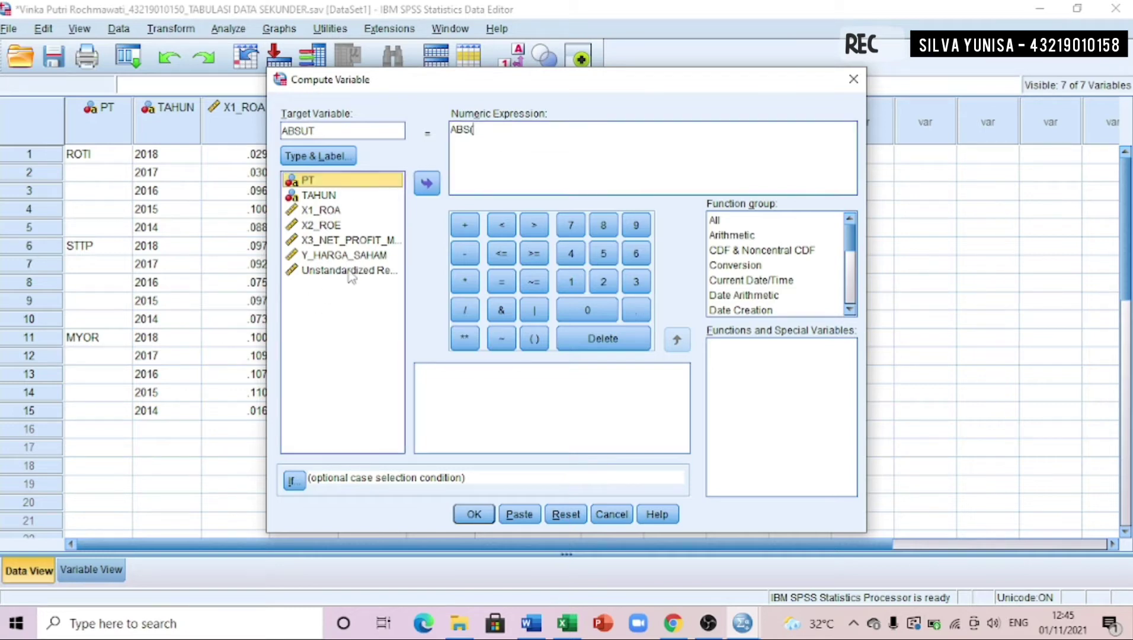
left_click(432, 190)
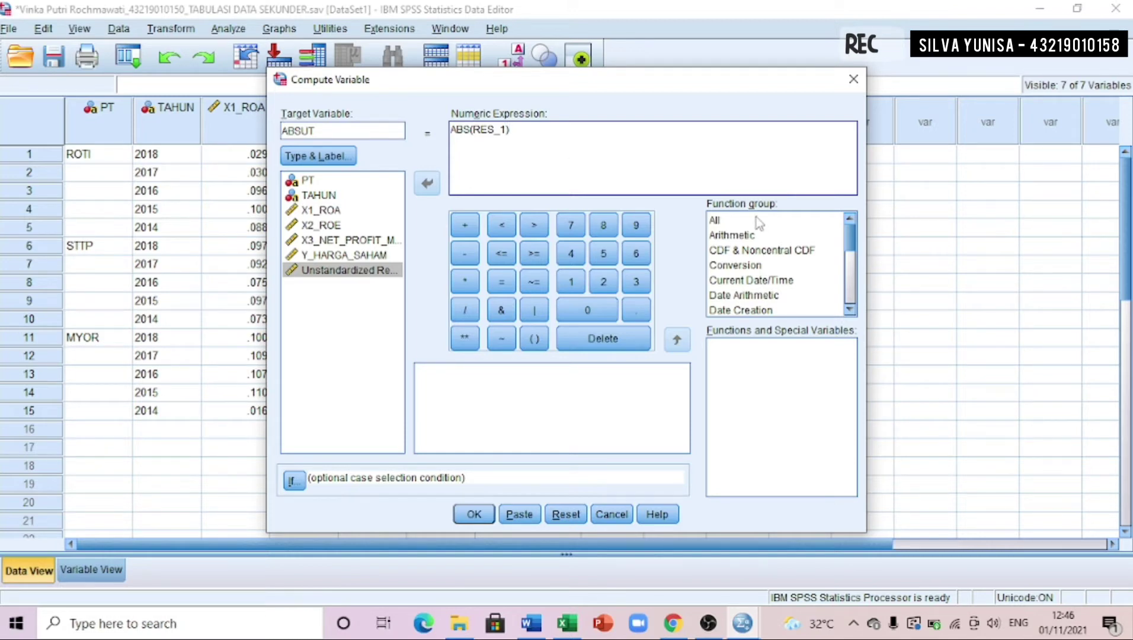
Look up the Abs function among all functions and run the computation of ABSUT
left_click(723, 222)
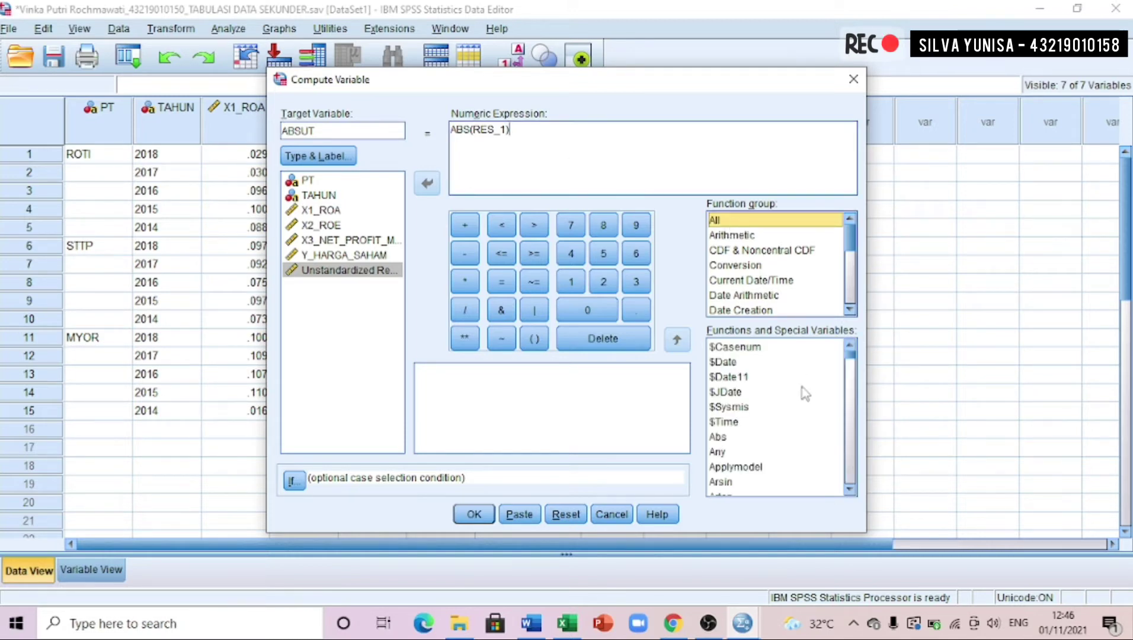
left_click(754, 453)
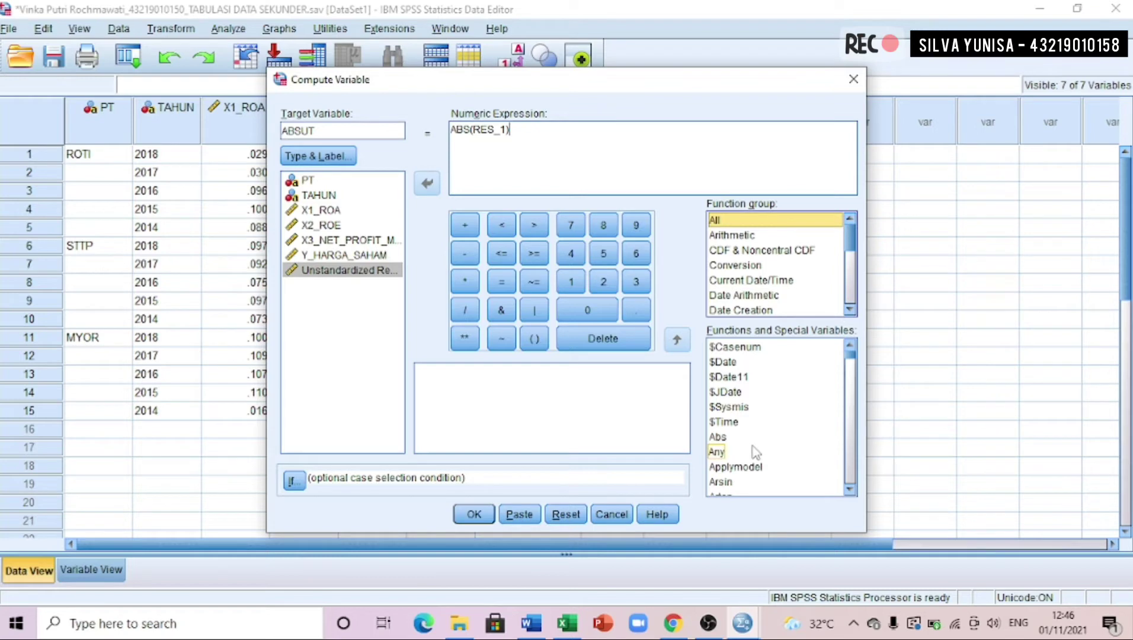
left_click(734, 441)
left_click(720, 438)
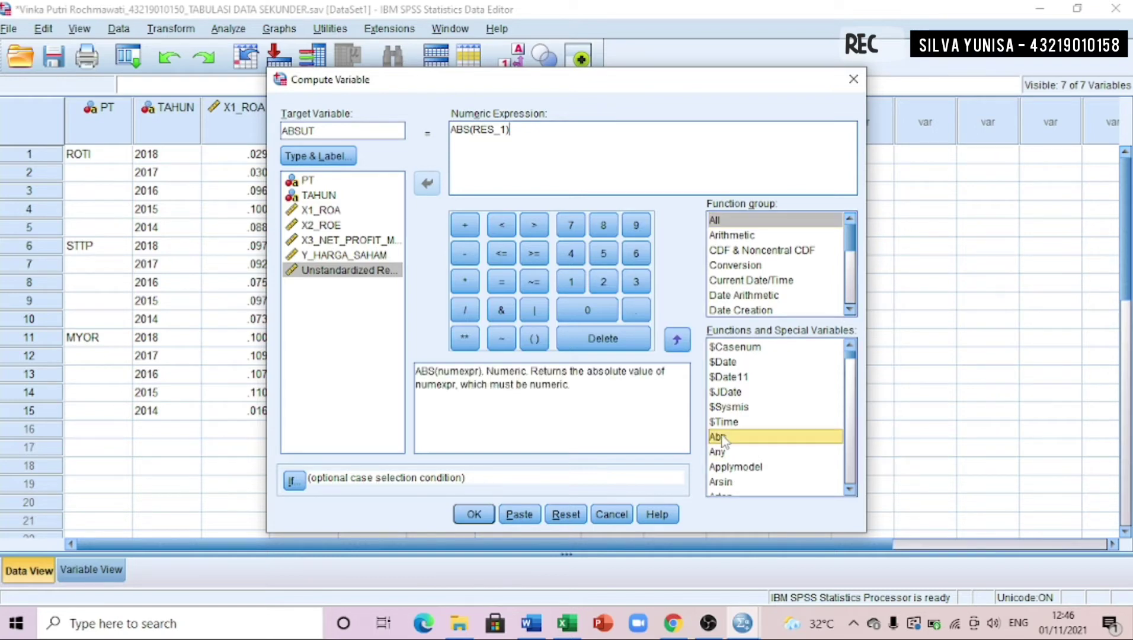
left_click(469, 515)
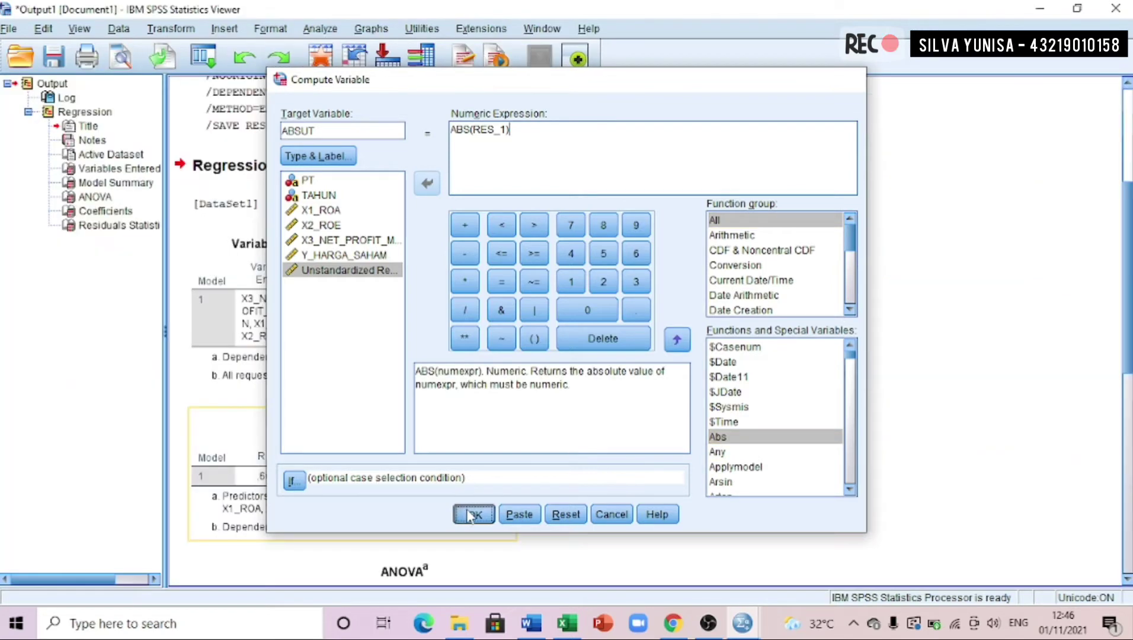
Return to the dataset and set up a legacy one-sample Kolmogorov-Smirnov test with the unstandardized residual as the test variable
mouse_move(742, 632)
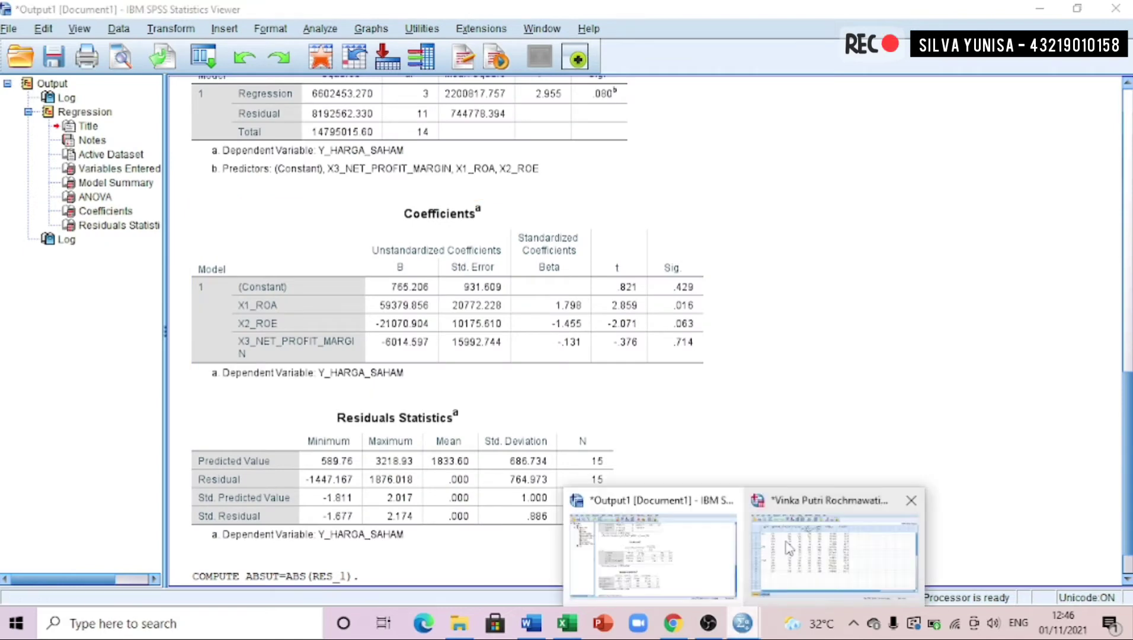
left_click(830, 533)
left_click(229, 30)
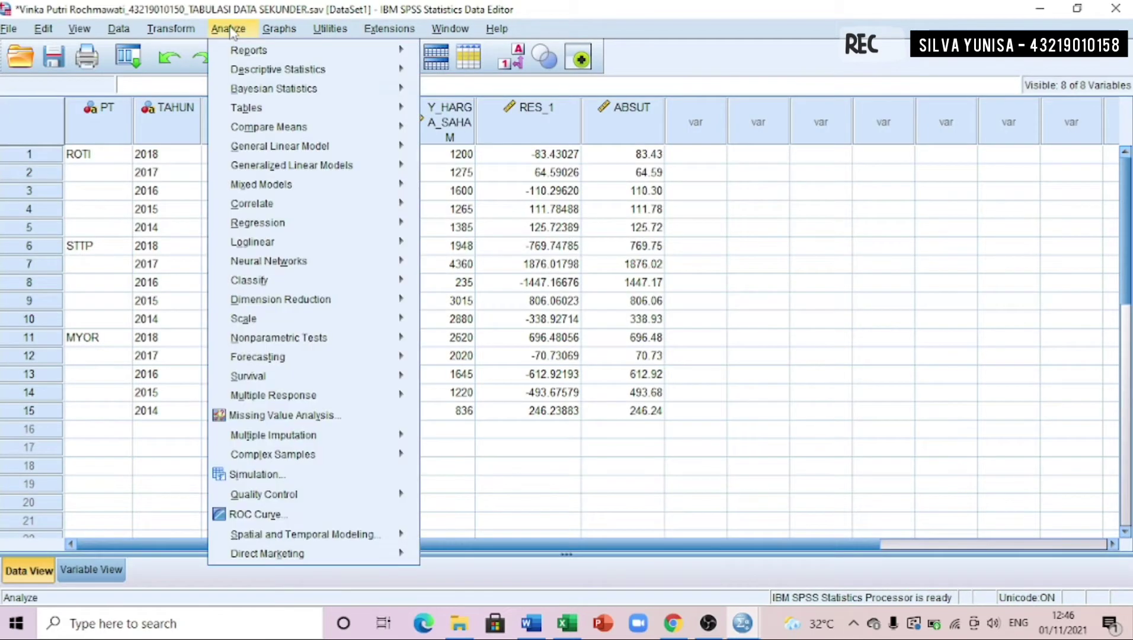
mouse_move(336, 340)
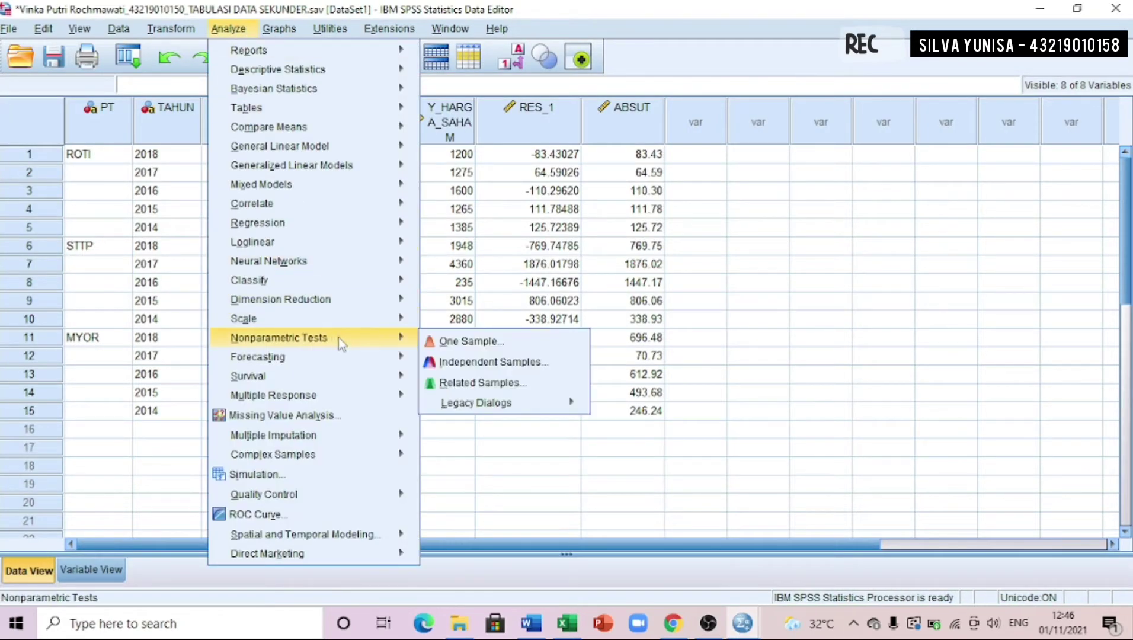
mouse_move(510, 412)
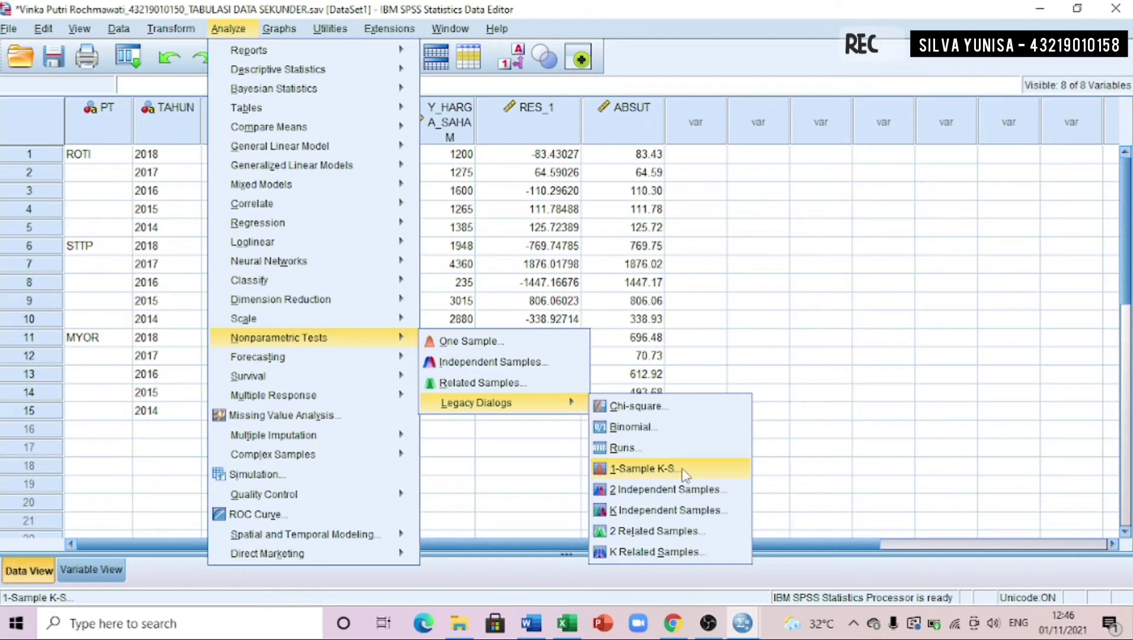
left_click(683, 470)
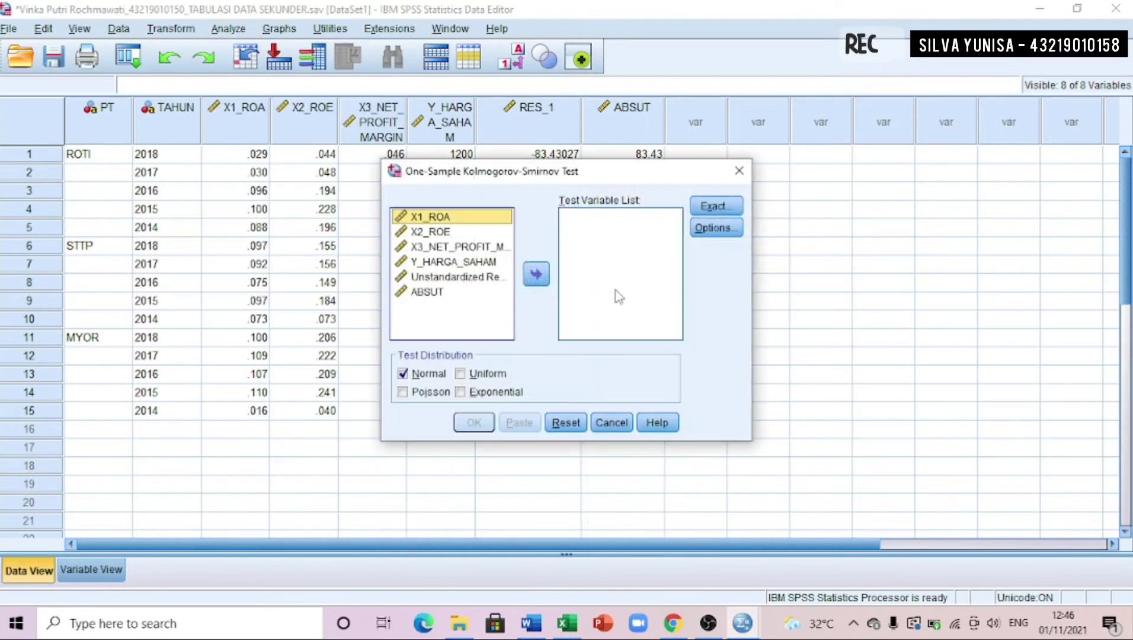
left_click(464, 277)
left_click(536, 274)
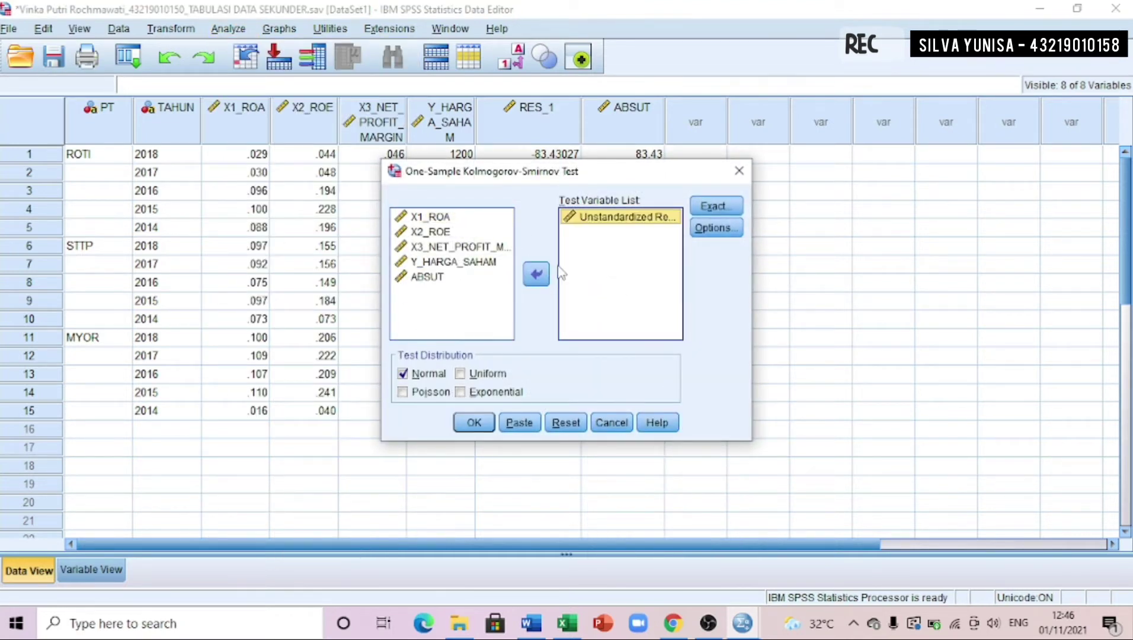
Choose the Monte Carlo method for the Kolmogorov-Smirnov test's exact options and run the test
left_click(715, 208)
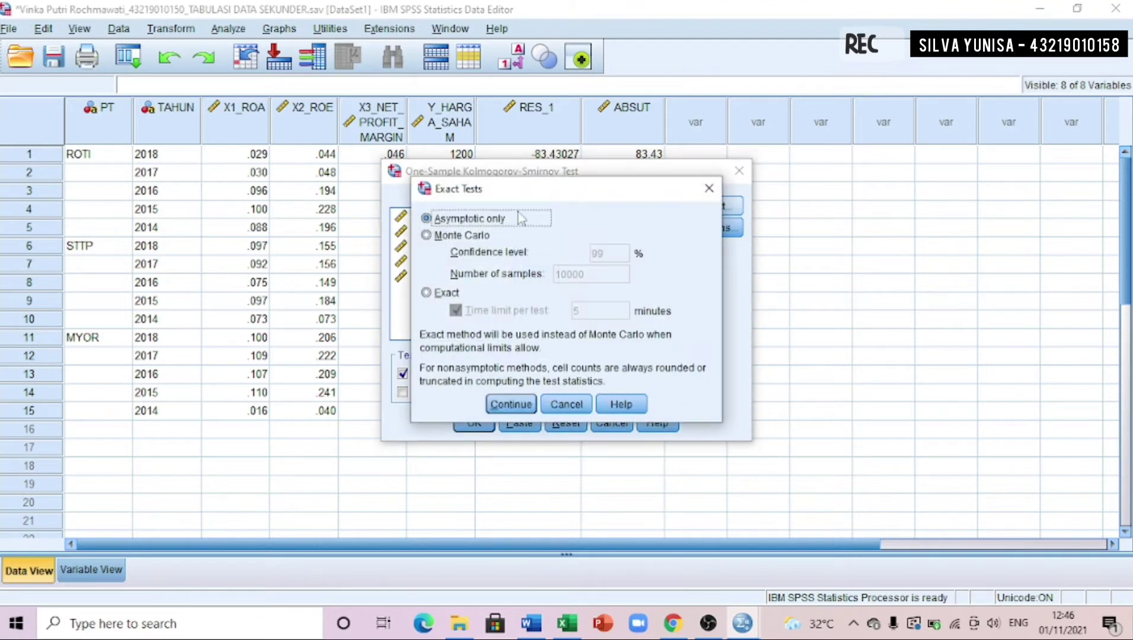
left_click(461, 237)
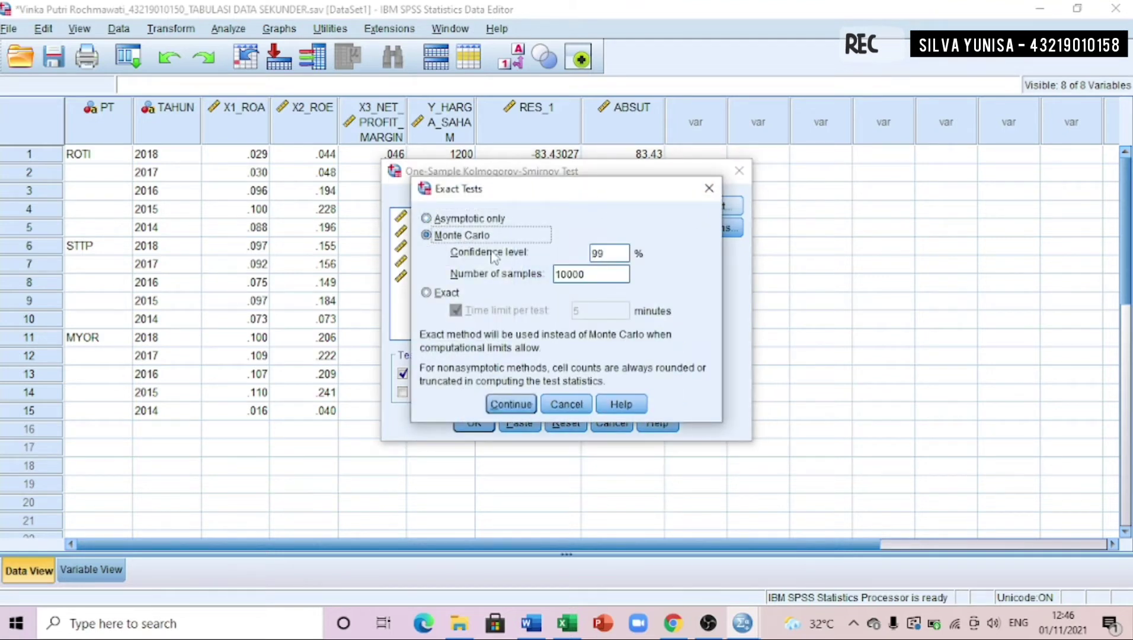
left_click(513, 406)
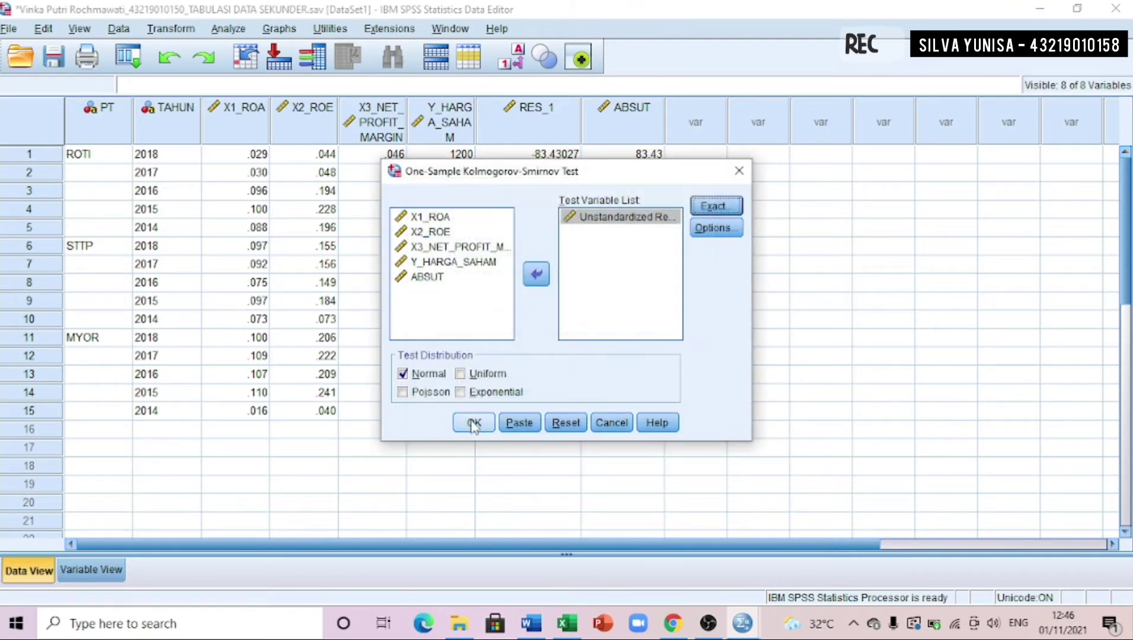
left_click(474, 424)
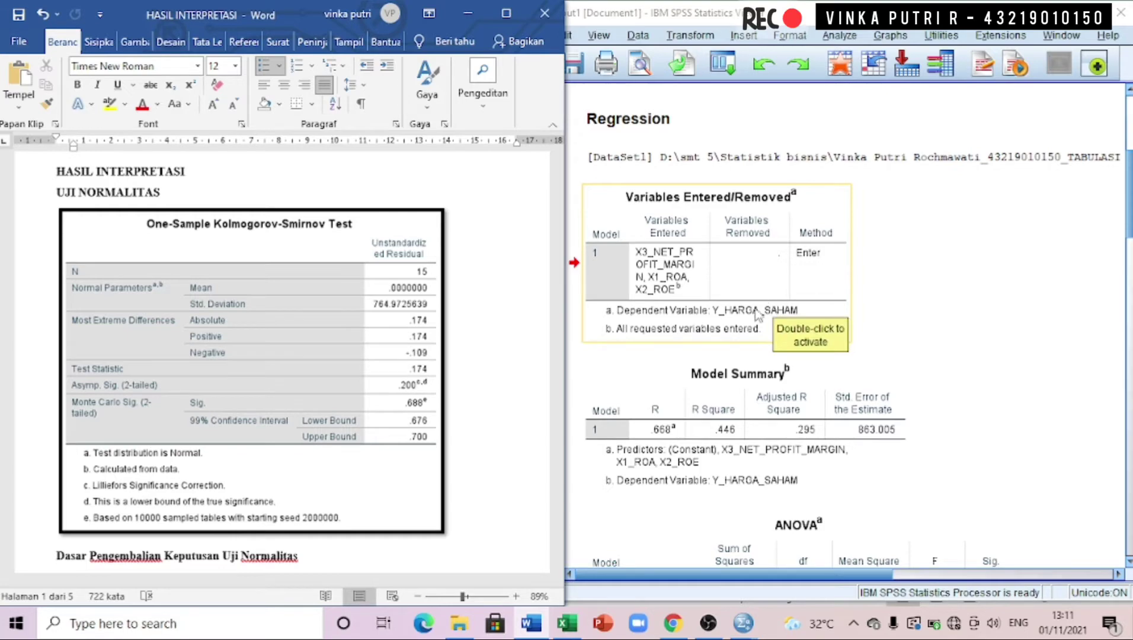
Review the regression and Kolmogorov-Smirnov output alongside the normality test interpretation in the Word document HASIL INTERPRETASI
scroll(756, 314, "down", 10)
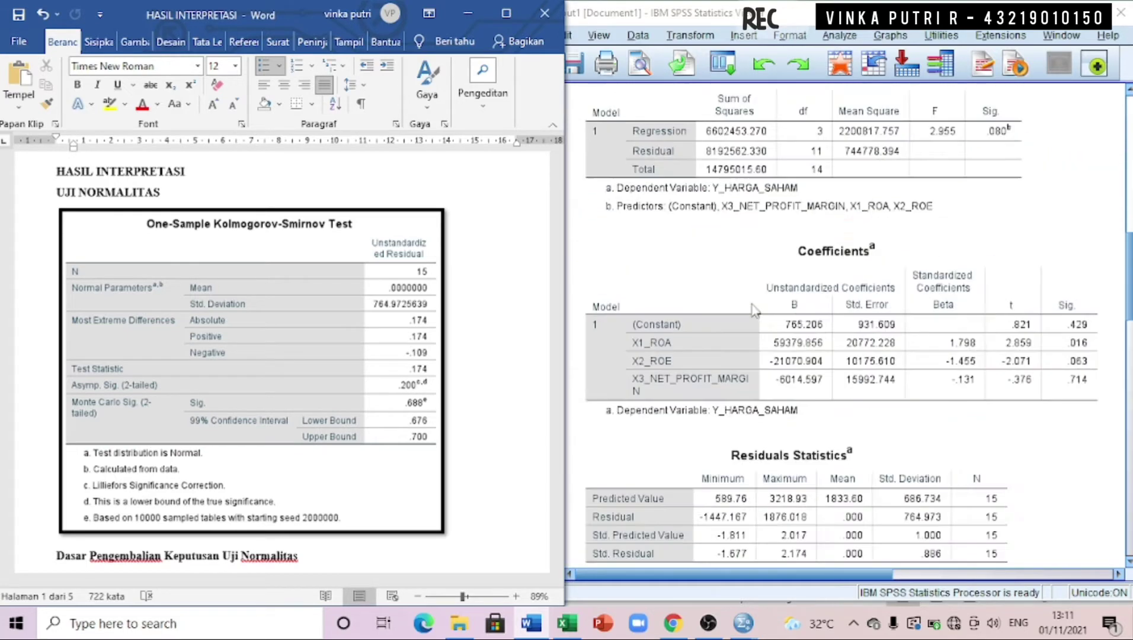
scroll(753, 308, "down", 5)
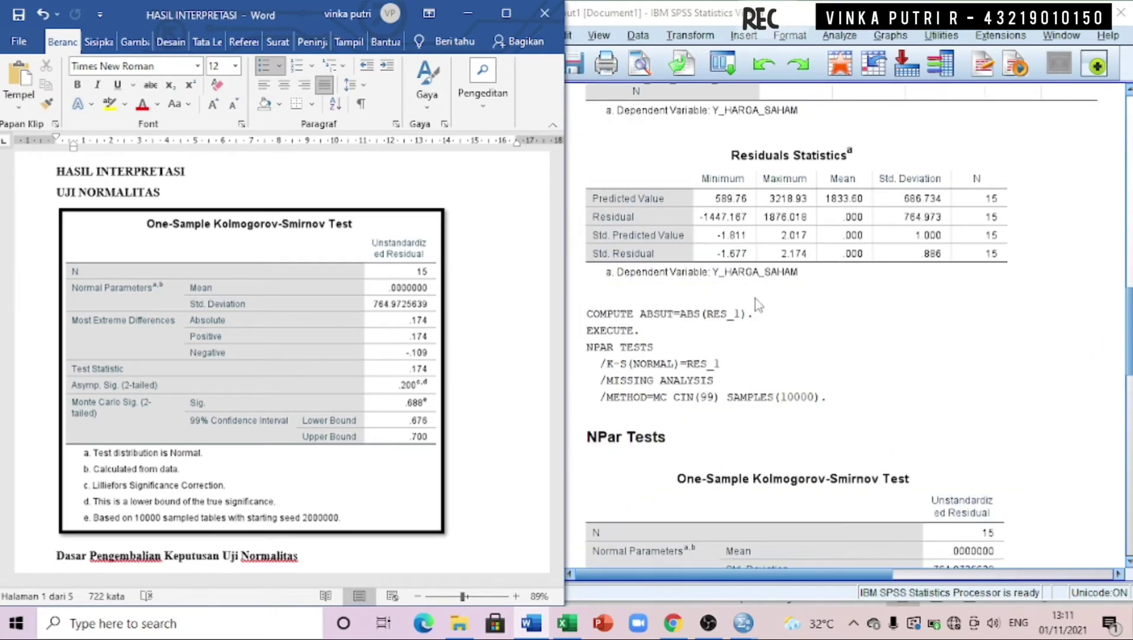
scroll(758, 304, "down", 4)
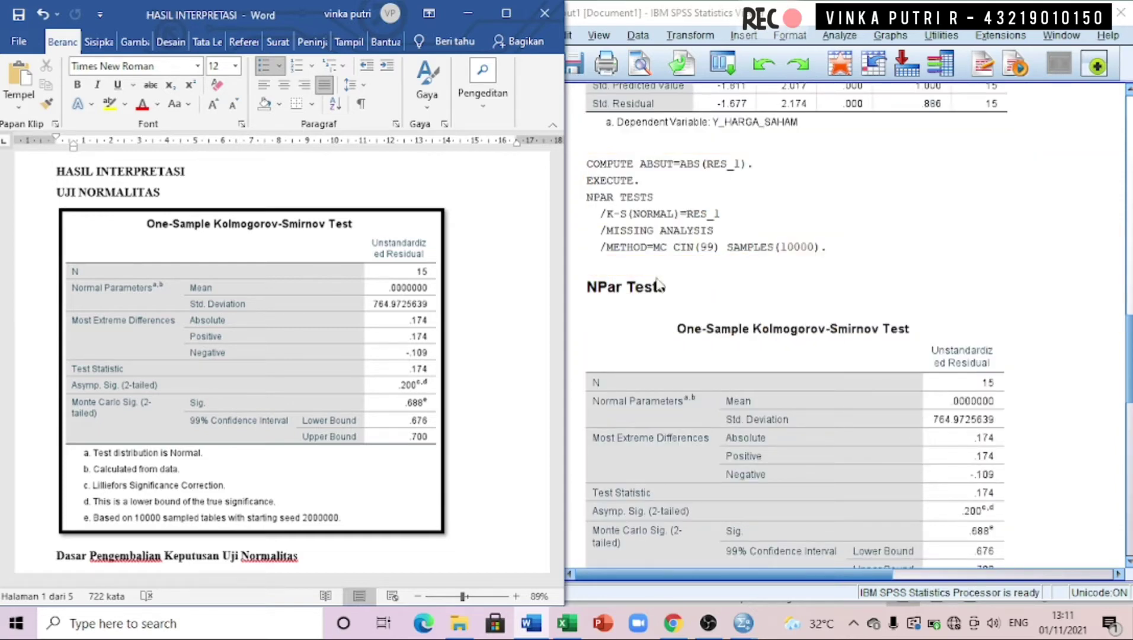
scroll(513, 278, "down", 3)
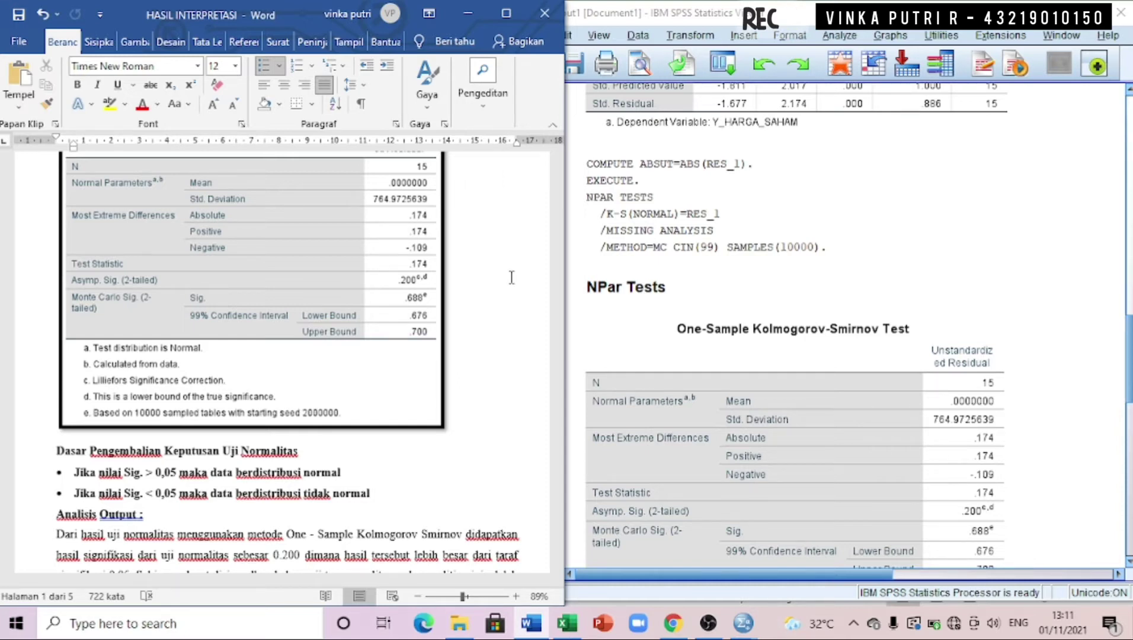
scroll(512, 277, "down", 4)
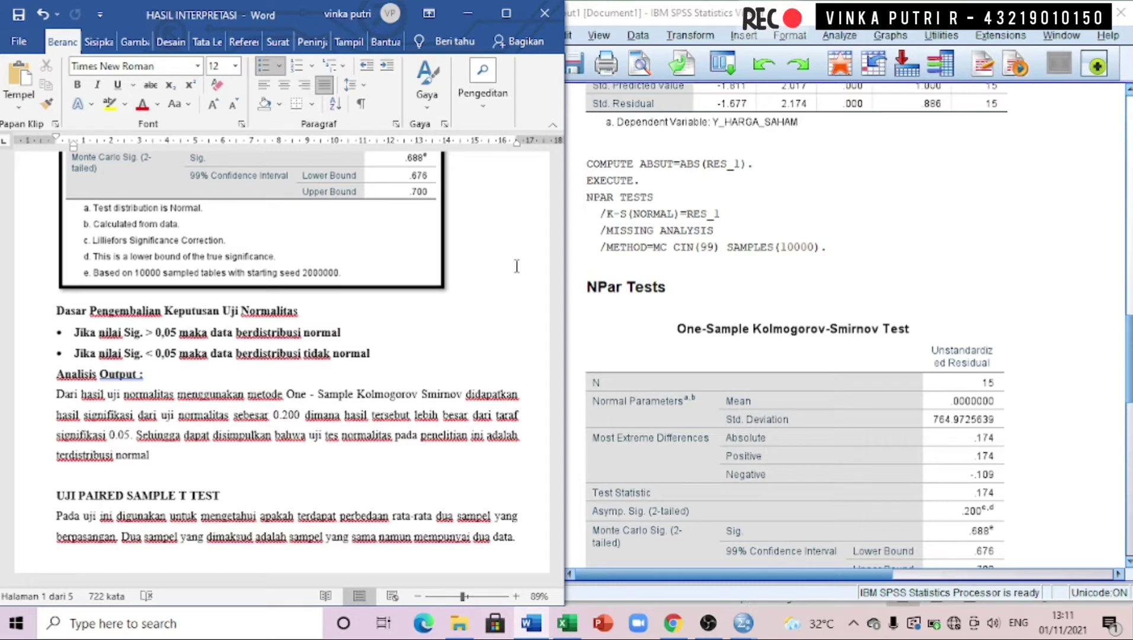
scroll(645, 306, "down", 3)
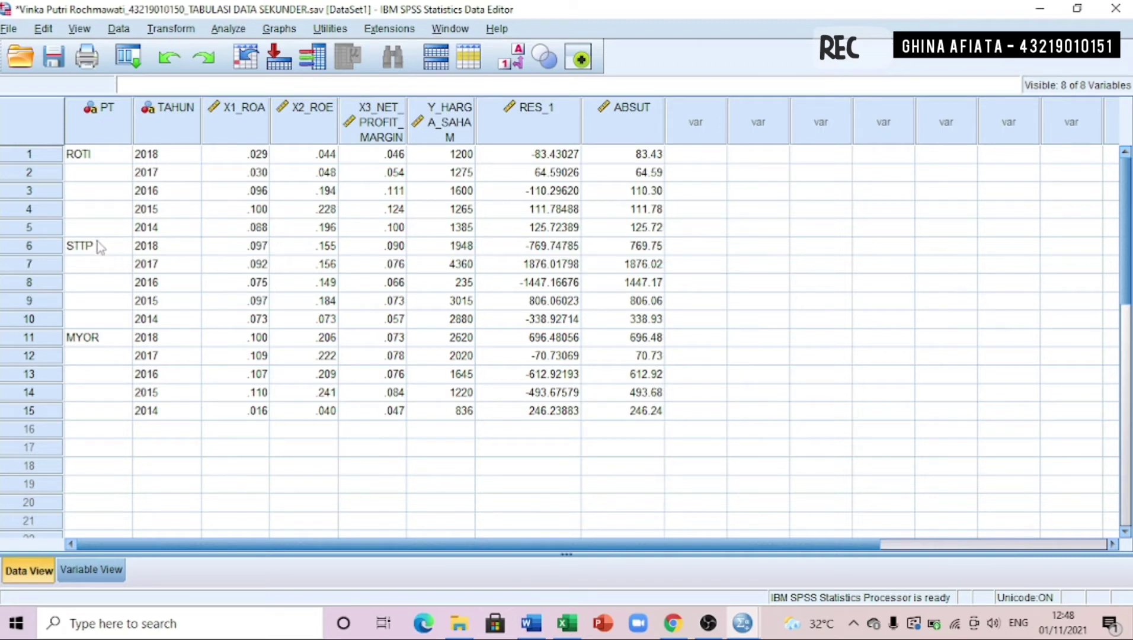
Start a paired-samples T test from the dataset and pair X1_ROA with Y_HARGA_SAHAM as pair 1
left_click(225, 28)
mouse_move(247, 129)
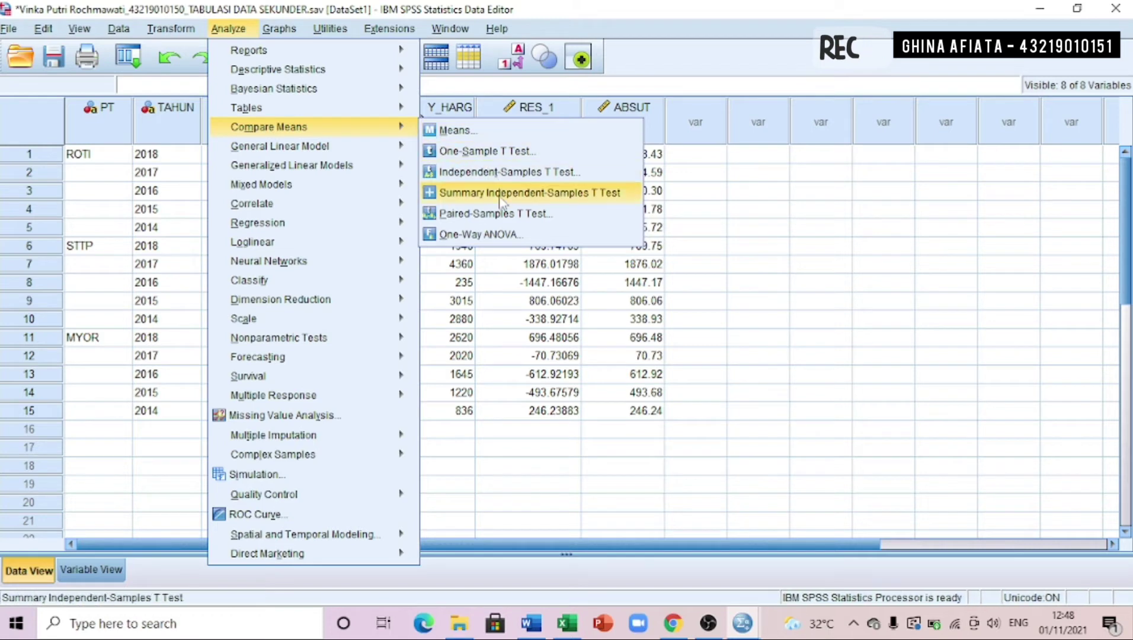
left_click(496, 216)
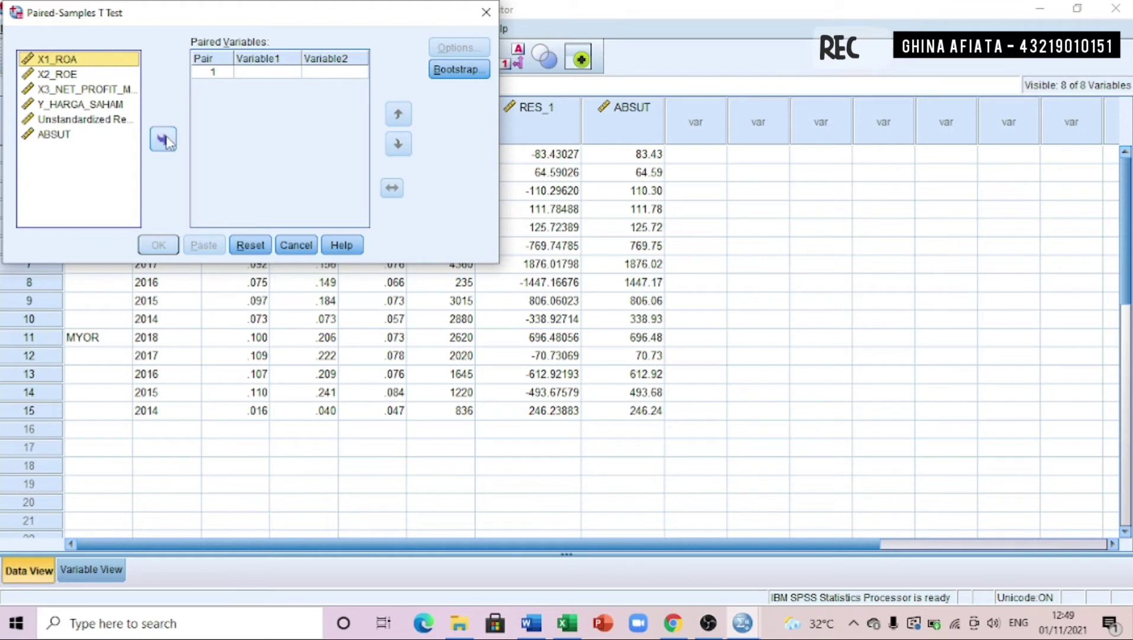
left_click(164, 139)
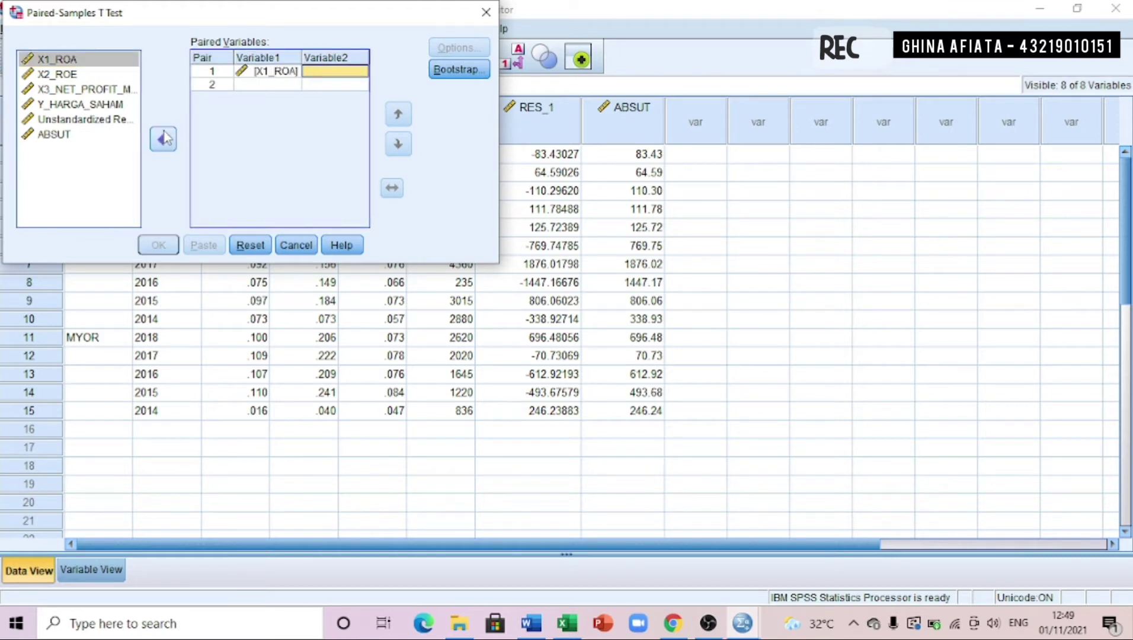
left_click(70, 104)
left_click(165, 145)
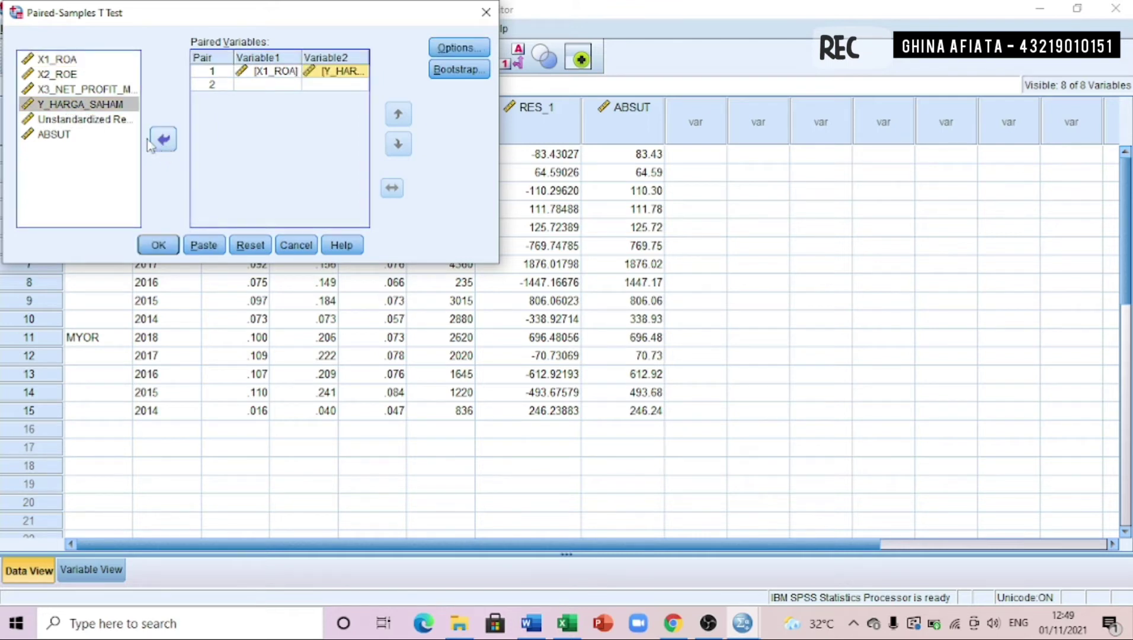
Add X2_ROE with Y_HARGA_SAHAM as pair 2 of the paired-samples T test
left_click(279, 87)
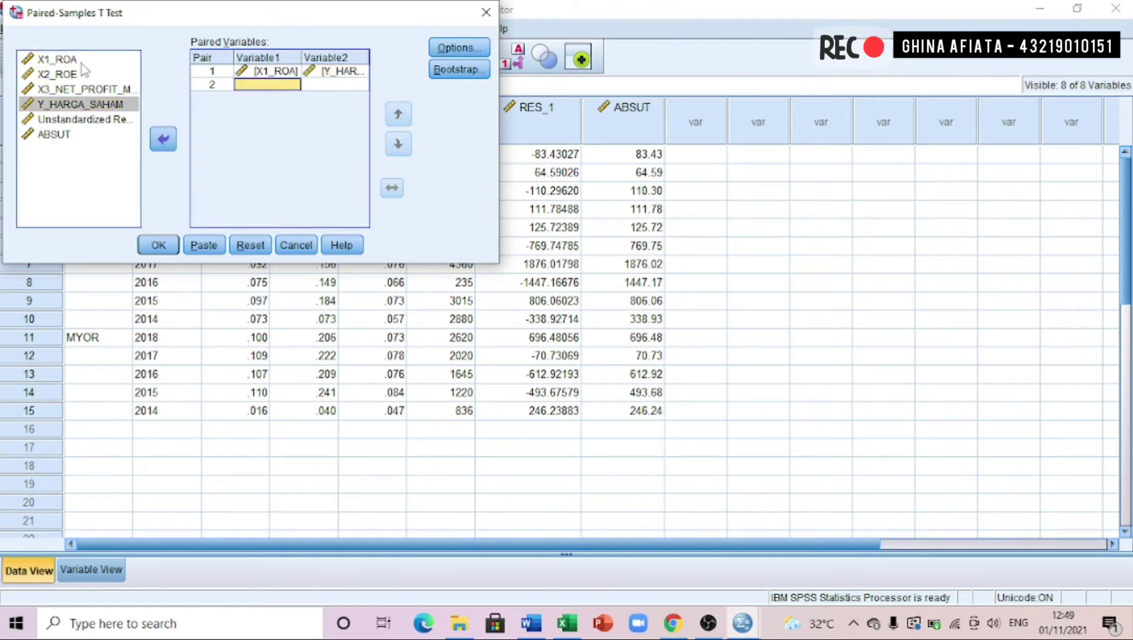
left_click(63, 59)
left_click(66, 75)
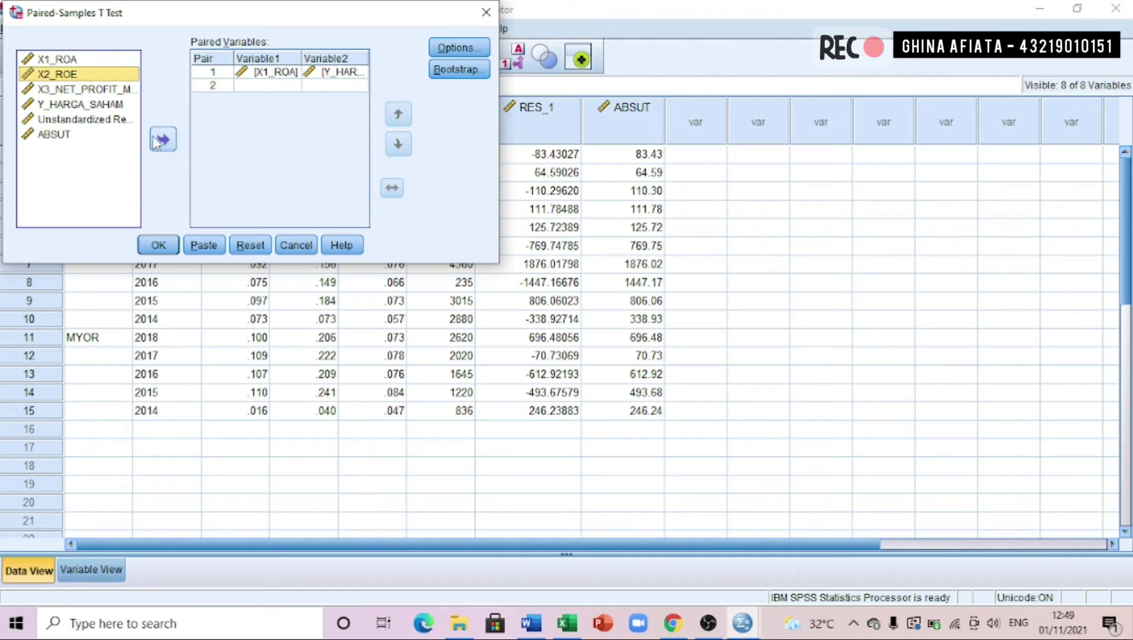
left_click(163, 140)
left_click(91, 104)
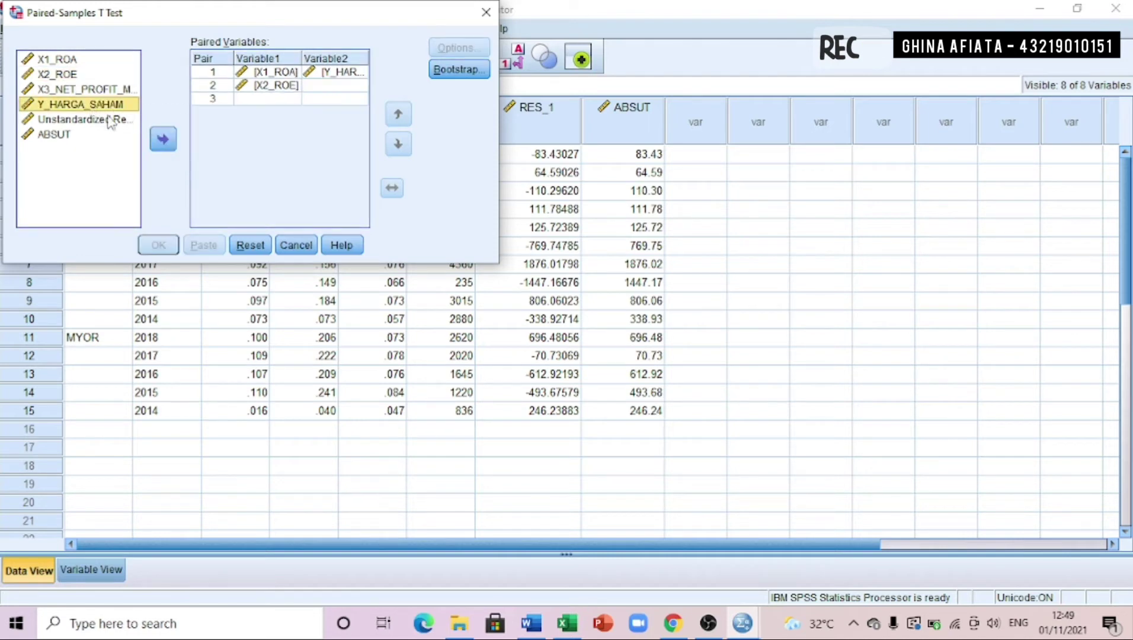
left_click(161, 142)
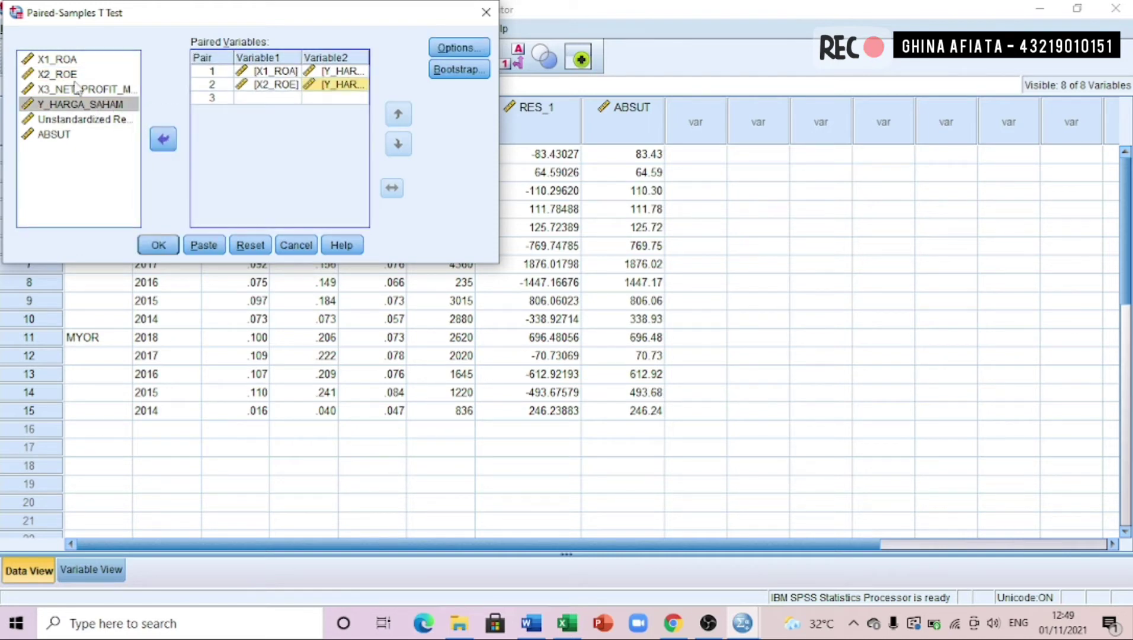
Add X3_NET_PROFIT_MARGIN with Y_HARGA_SAHAM as pair 3 of the paired-samples T test and run the test
left_click(246, 98)
left_click(83, 89)
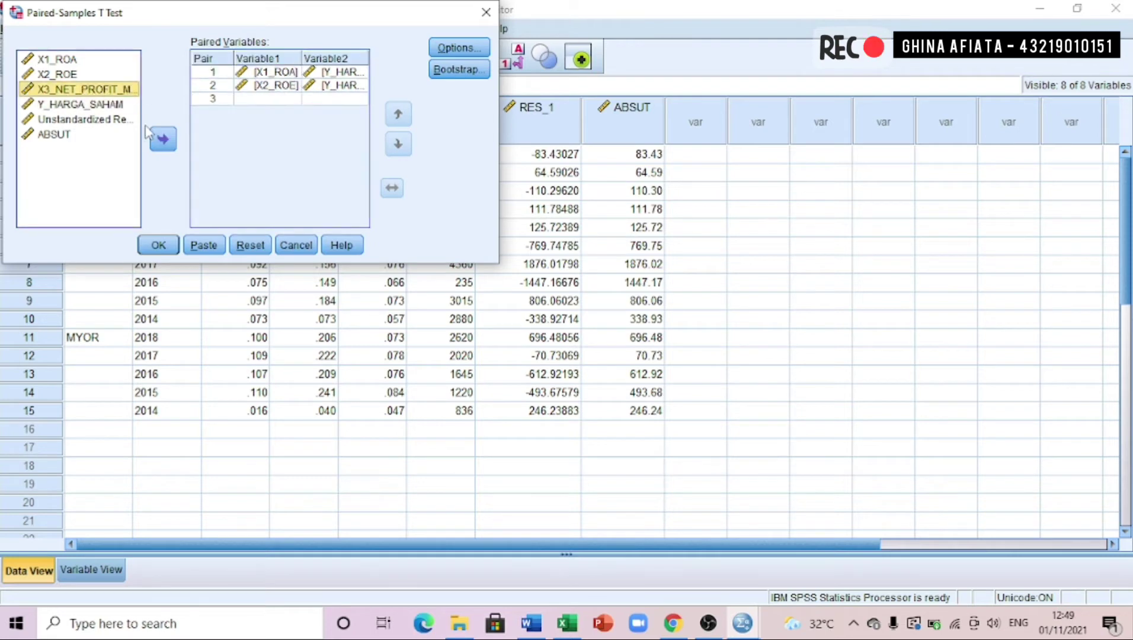
left_click(163, 139)
left_click(100, 104)
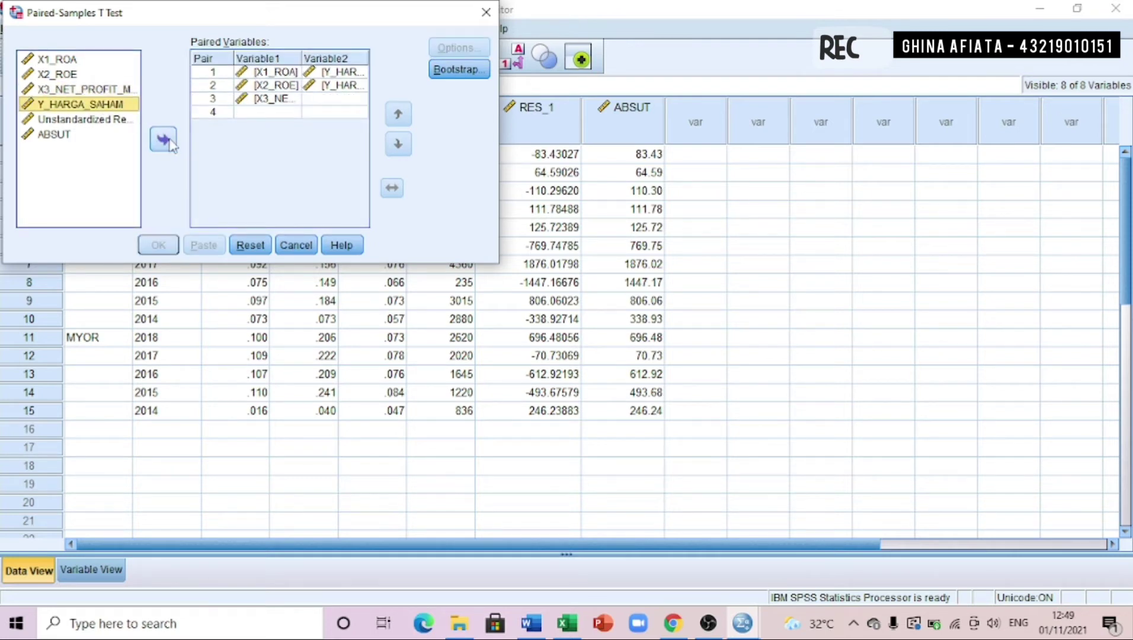
left_click(163, 140)
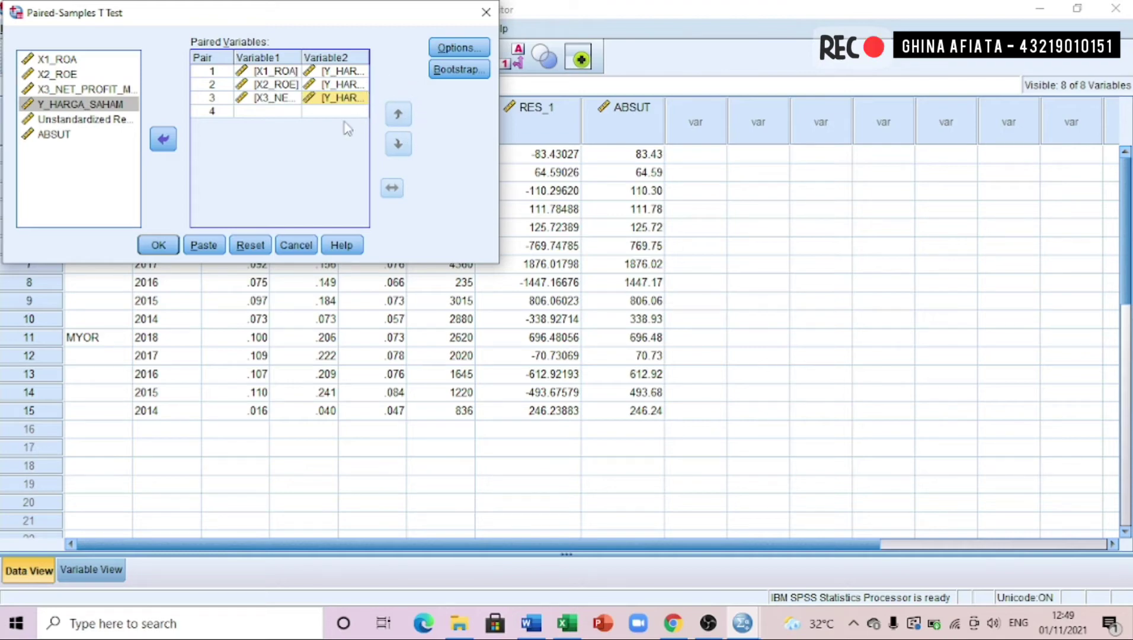
left_click(158, 243)
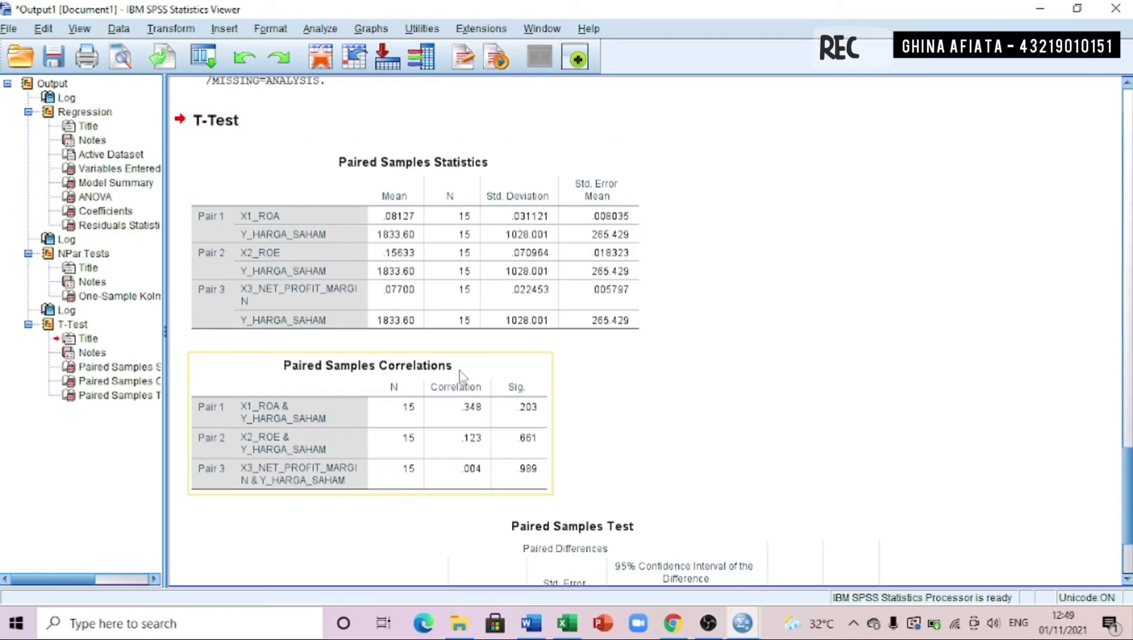
Review the paired-samples T test output alongside the descriptive interpretation and conclusions for each pair in the Word document HASIL INTERPRETASI
scroll(533, 403, "down", 5)
scroll(639, 391, "up", 10)
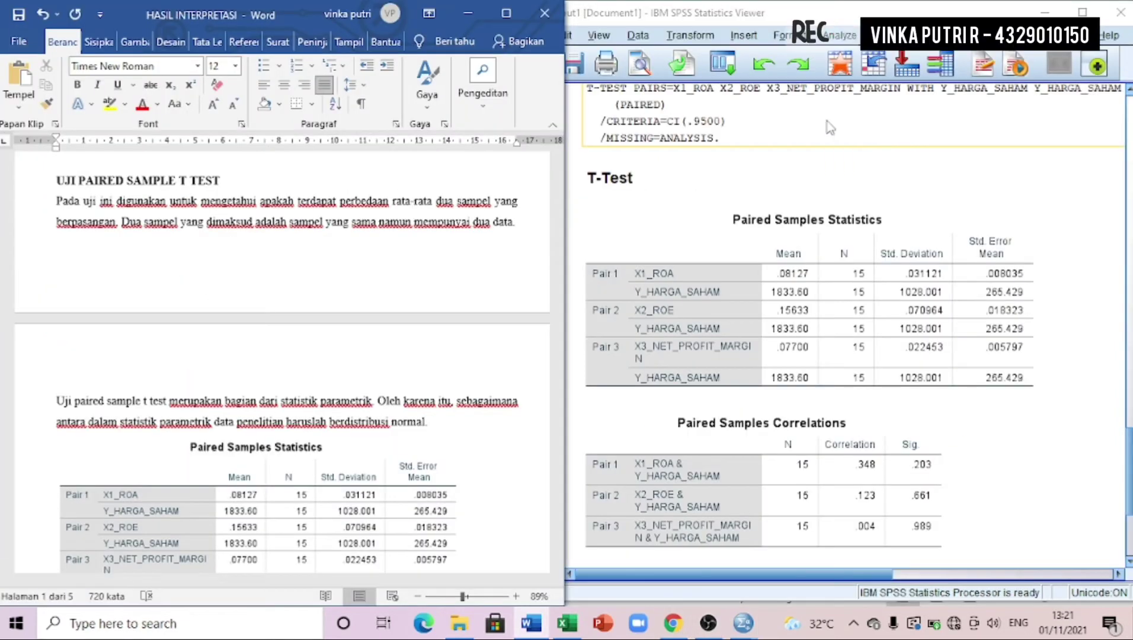
left_click(755, 142)
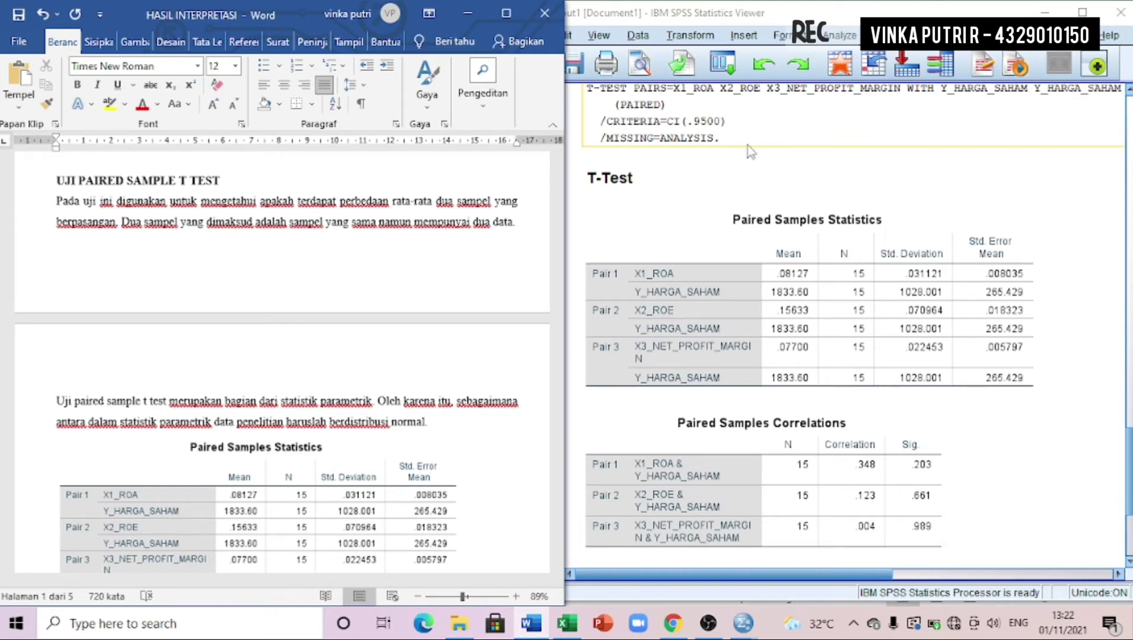
left_click(739, 237)
scroll(739, 239, "down", 3)
scroll(766, 289, "up", 3)
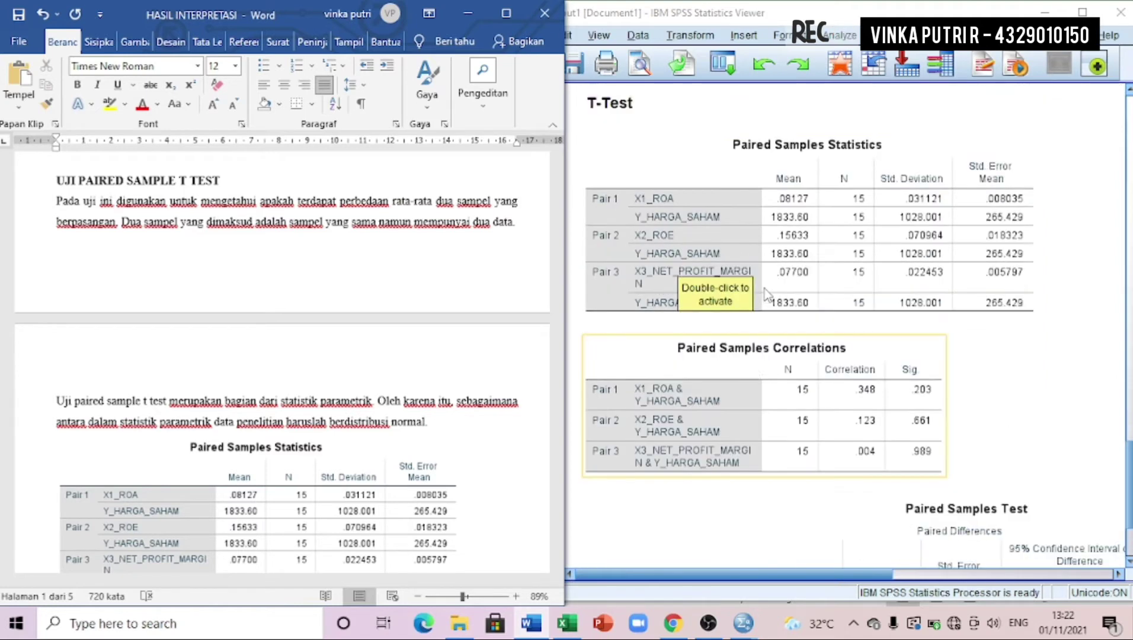
scroll(514, 288, "down", 2)
scroll(513, 288, "down", 3)
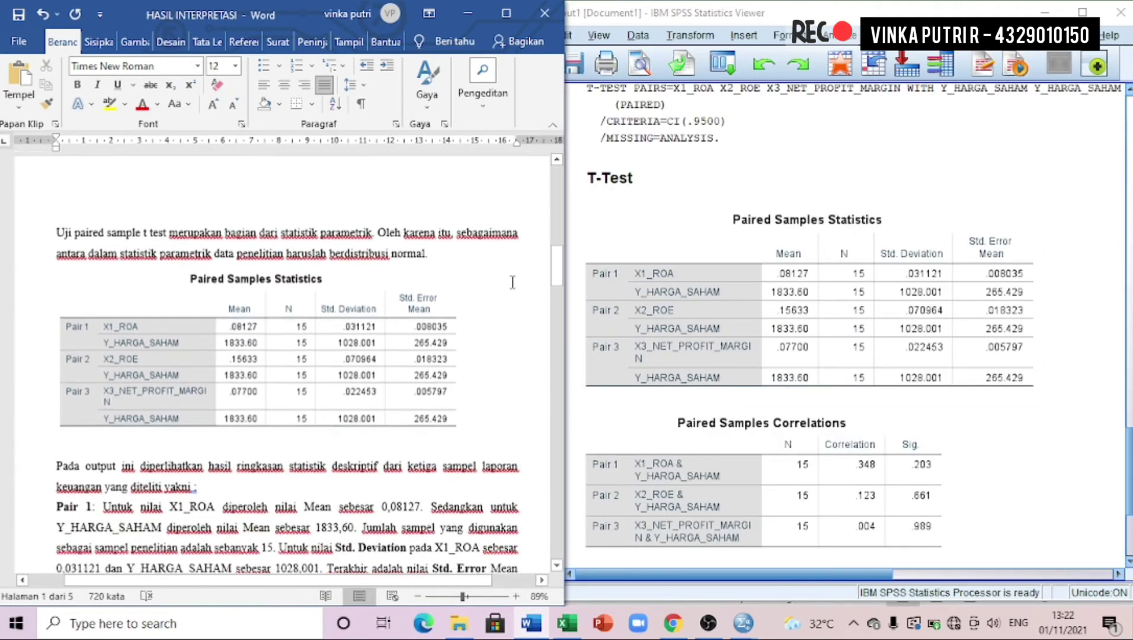
scroll(515, 273, "down", 3)
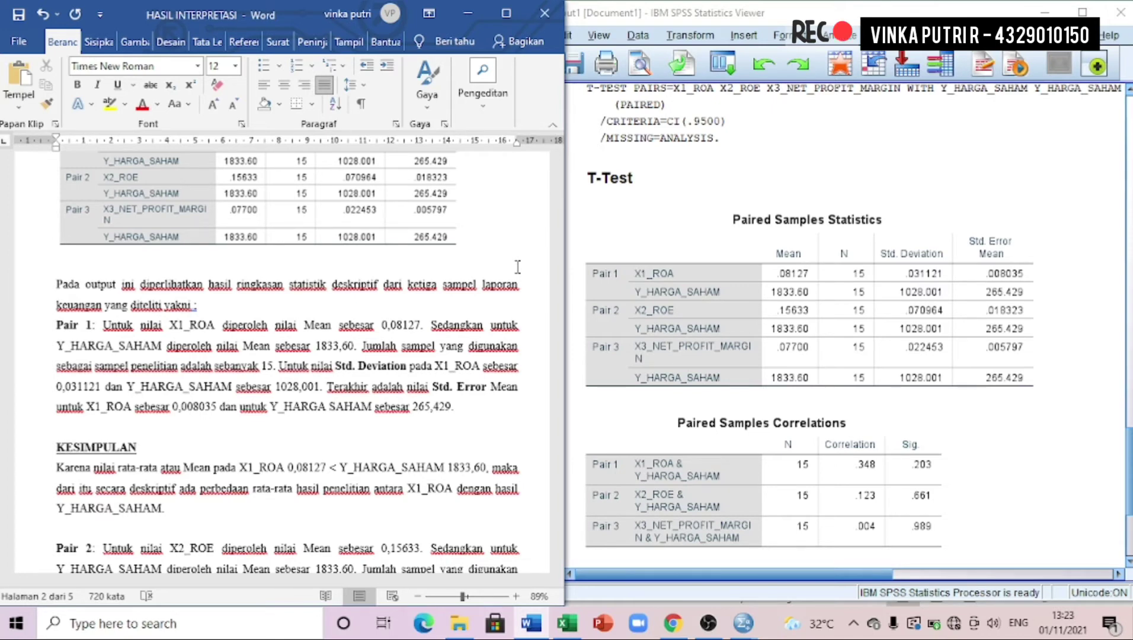
scroll(439, 312, "down", 3)
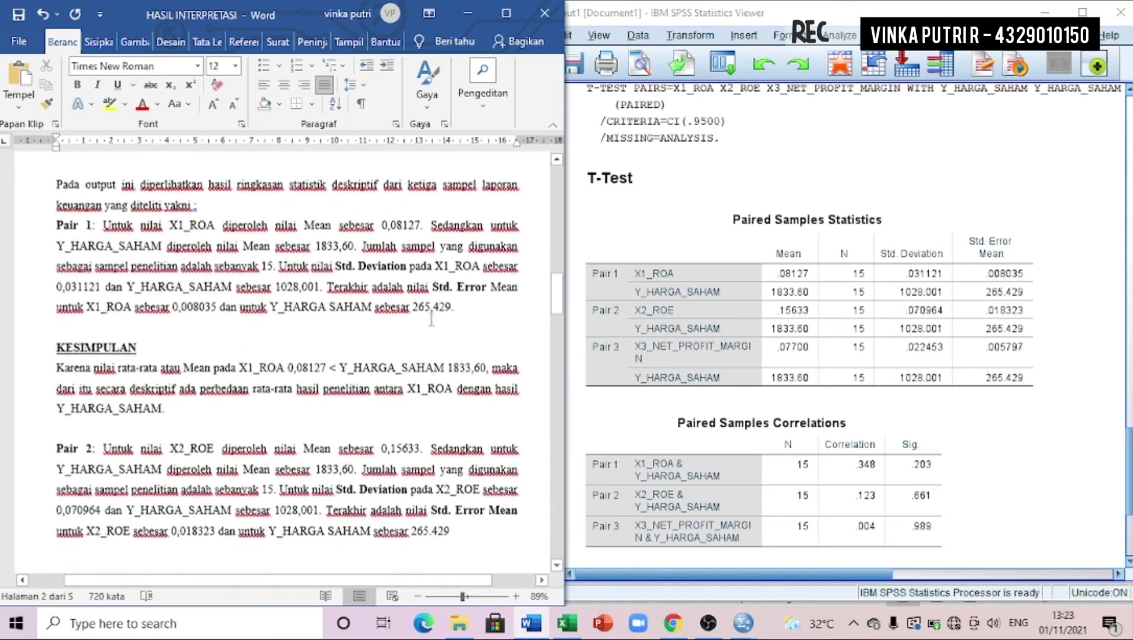
scroll(432, 318, "down", 5)
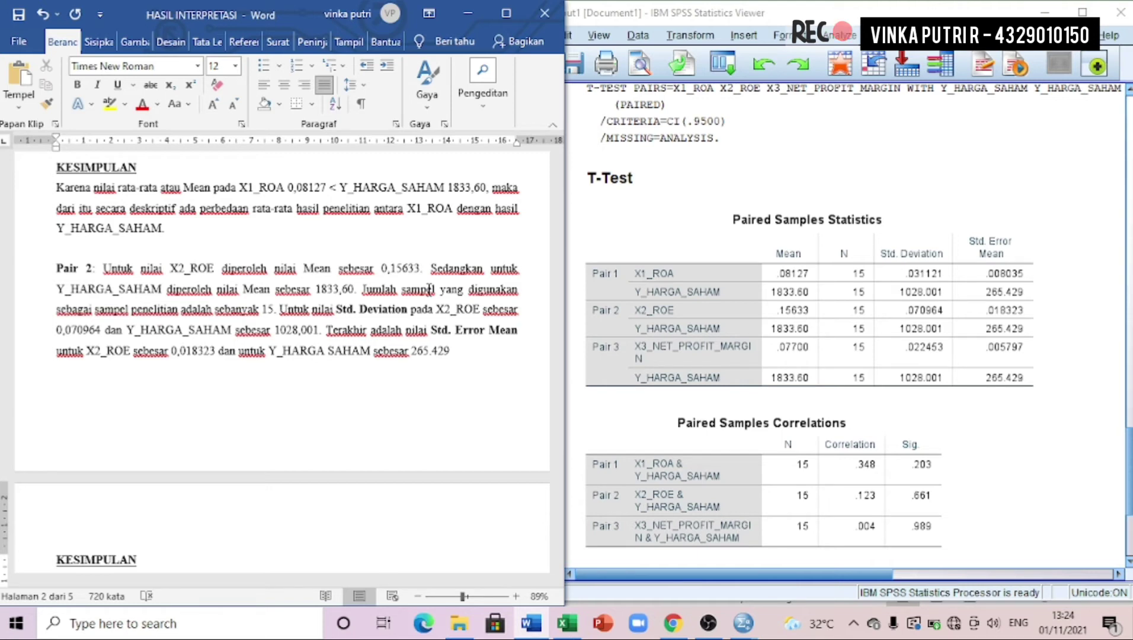
scroll(299, 353, "down", 3)
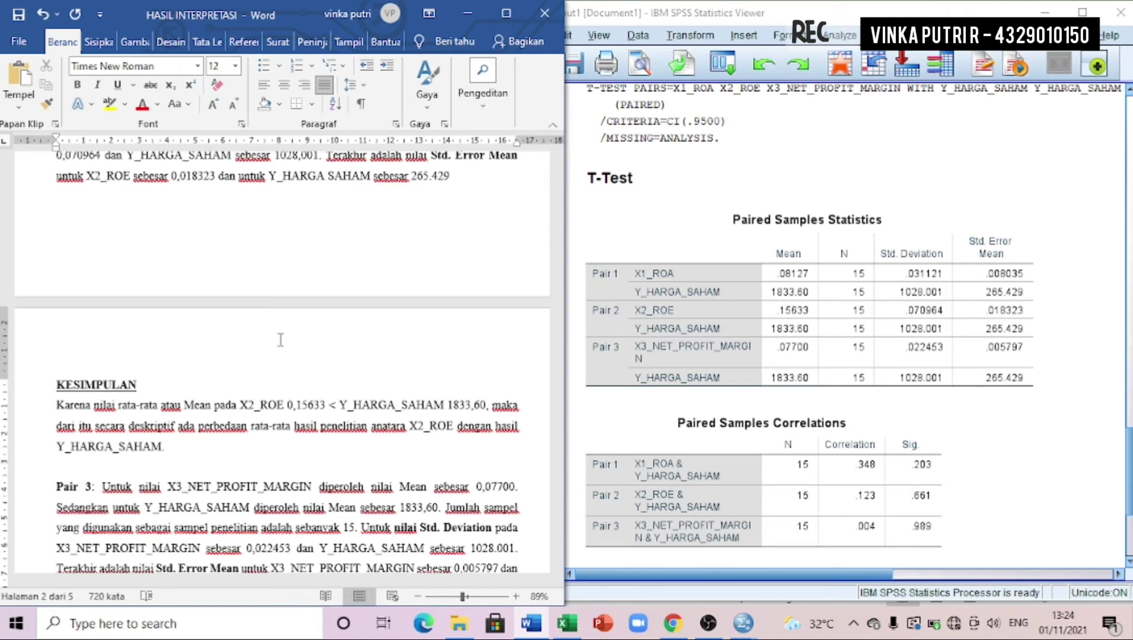
scroll(281, 340, "down", 5)
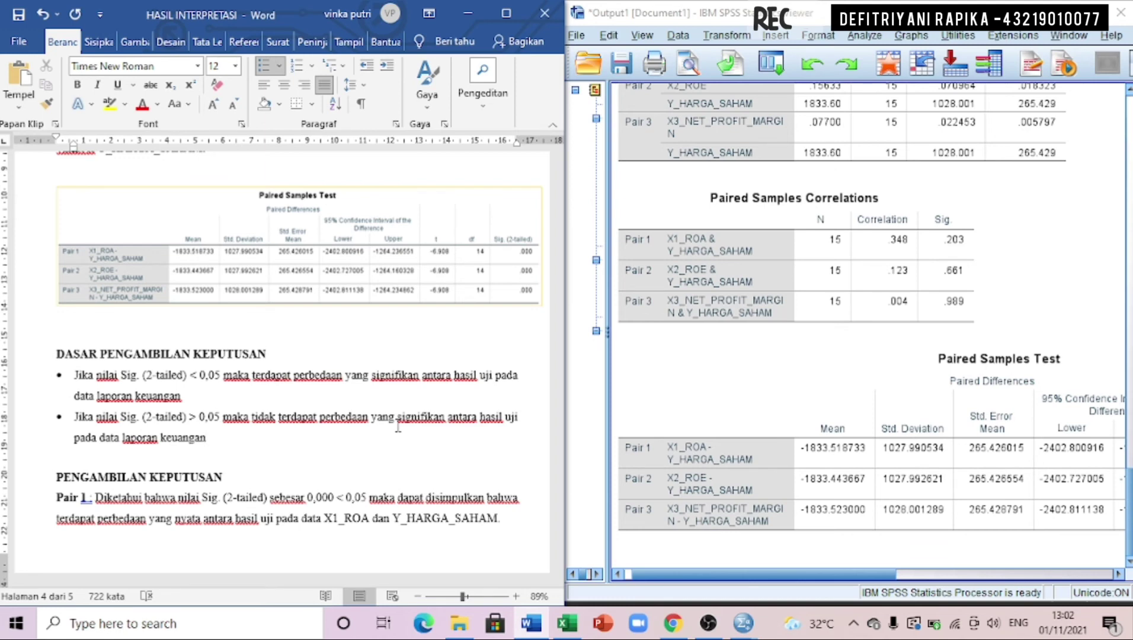
Read the Sig. (2-tailed) decision criteria and the decisions for pairs 1 to 3 in the Word document, alongside the Paired Samples Test table
scroll(380, 426, "down", 3)
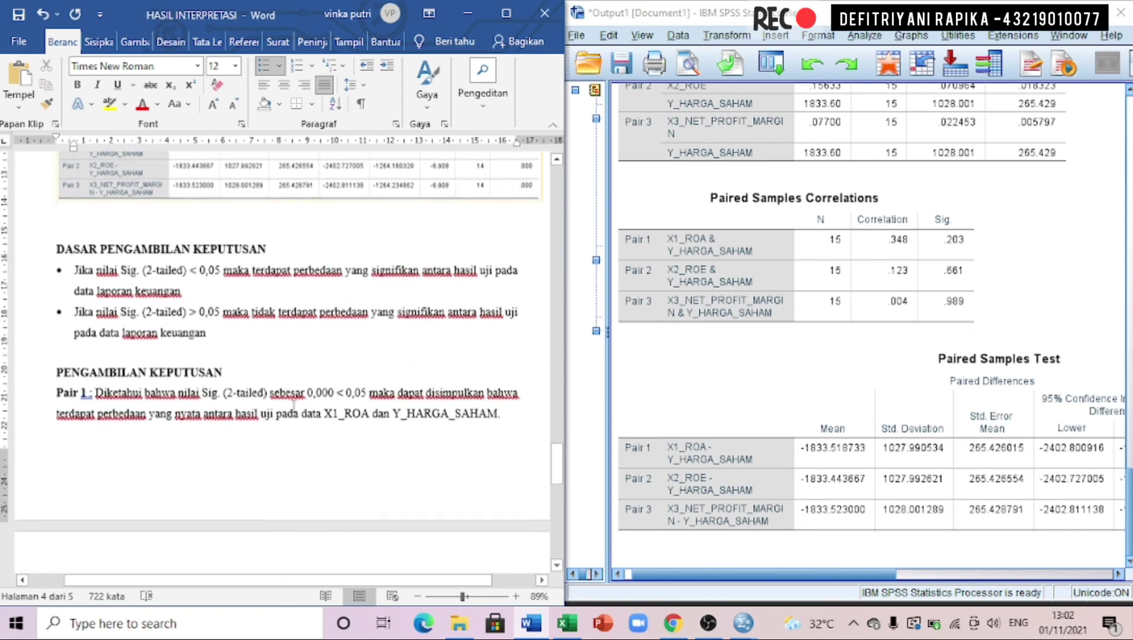
scroll(166, 462, "down", 4)
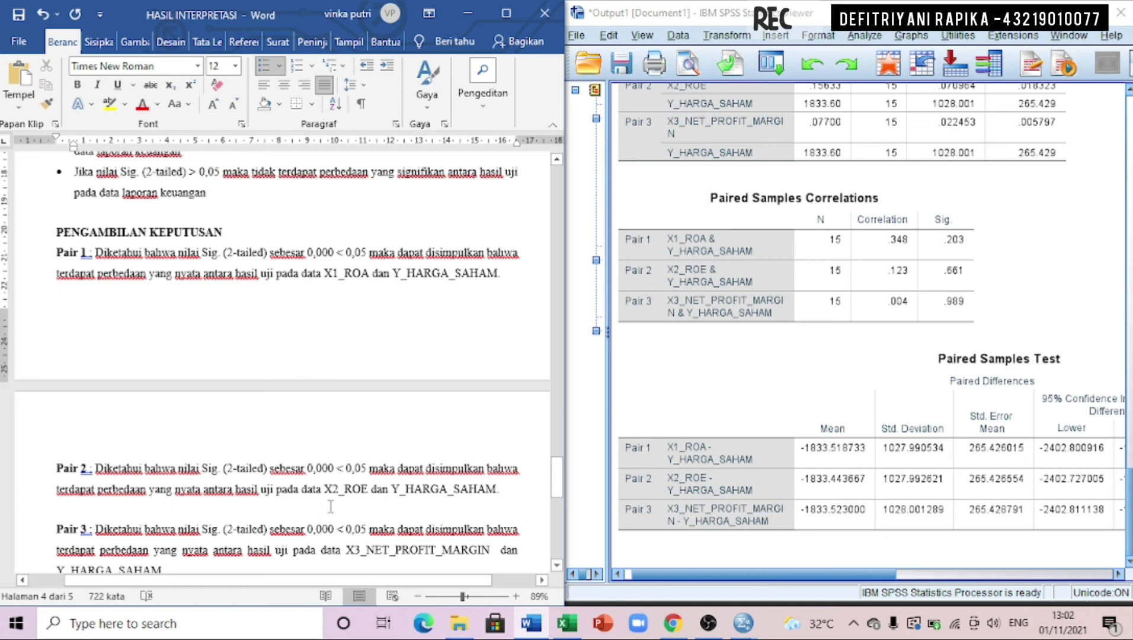
scroll(438, 504, "down", 1)
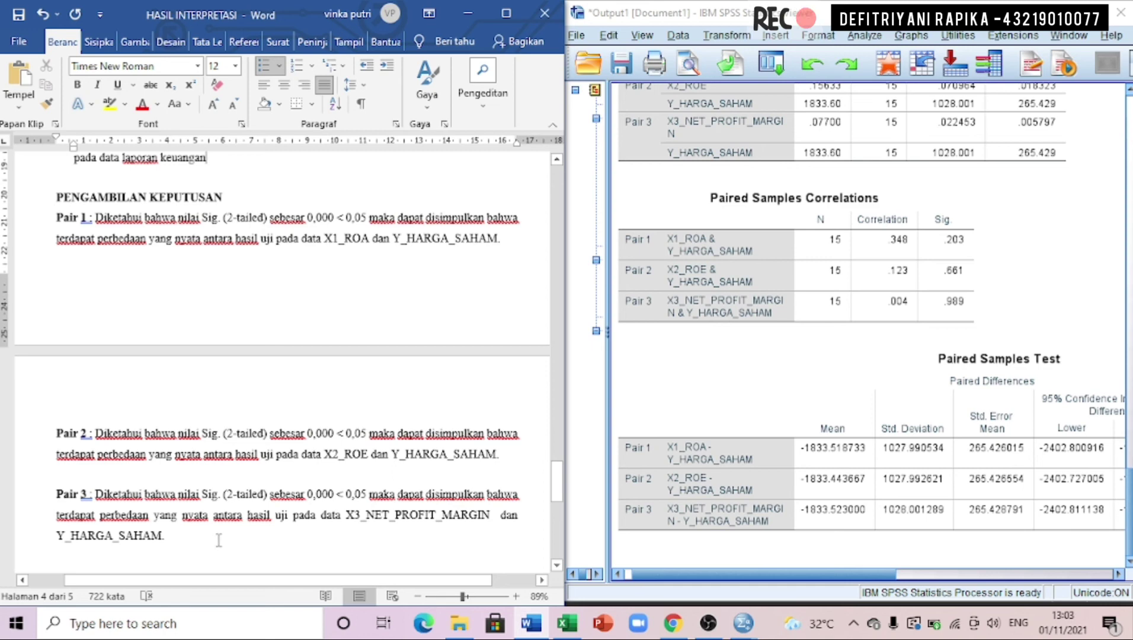
scroll(297, 502, "down", 2)
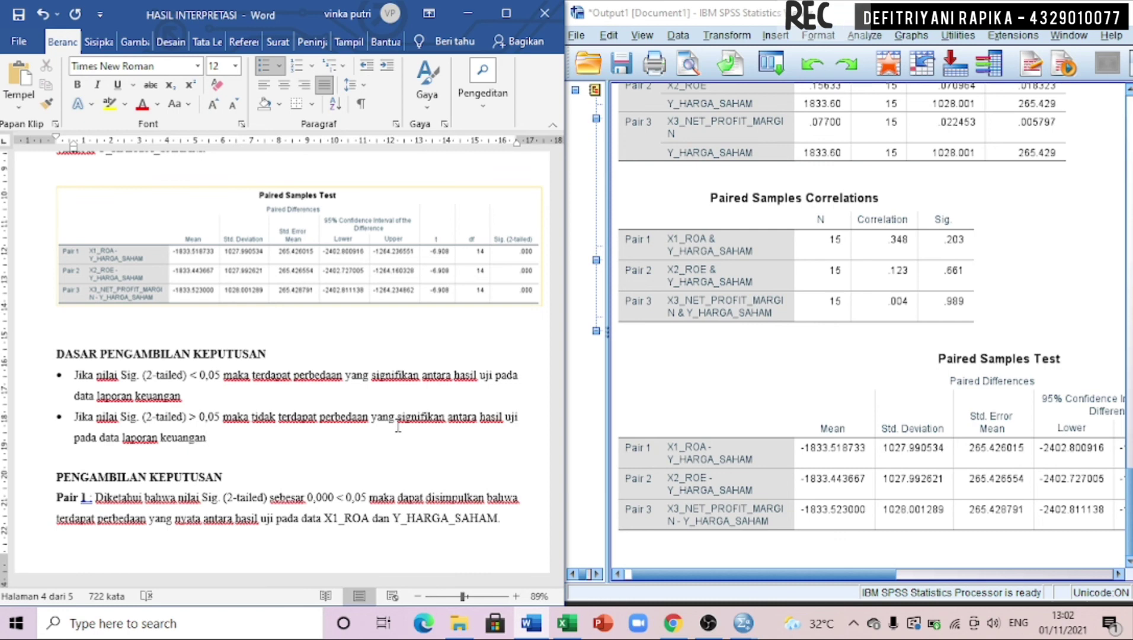
scroll(398, 427, "down", 3)
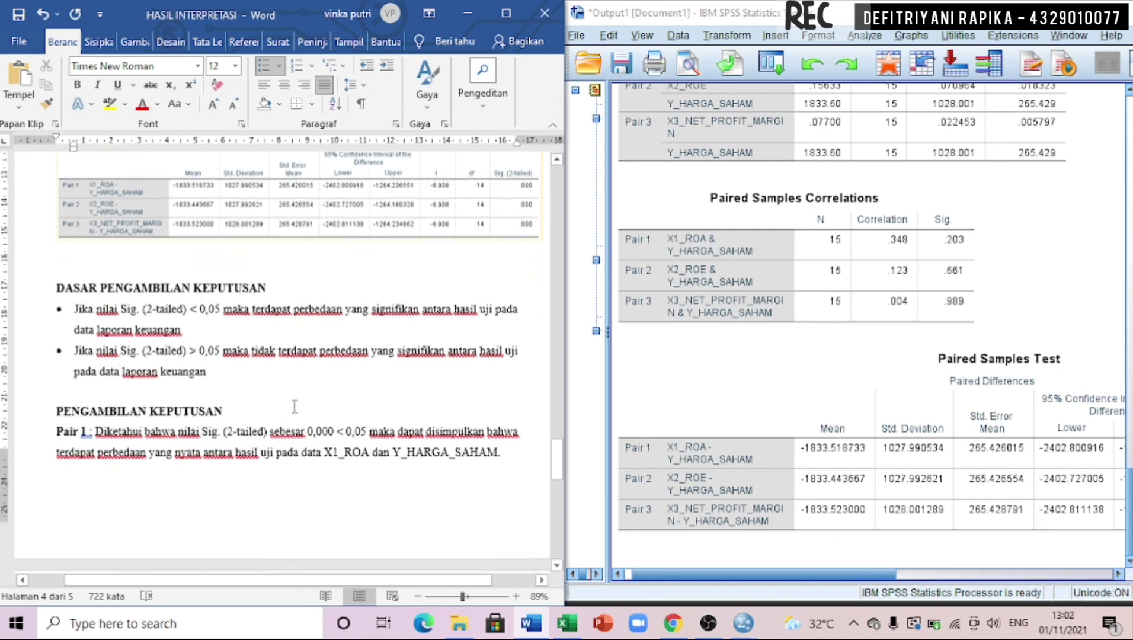
scroll(167, 459, "down", 4)
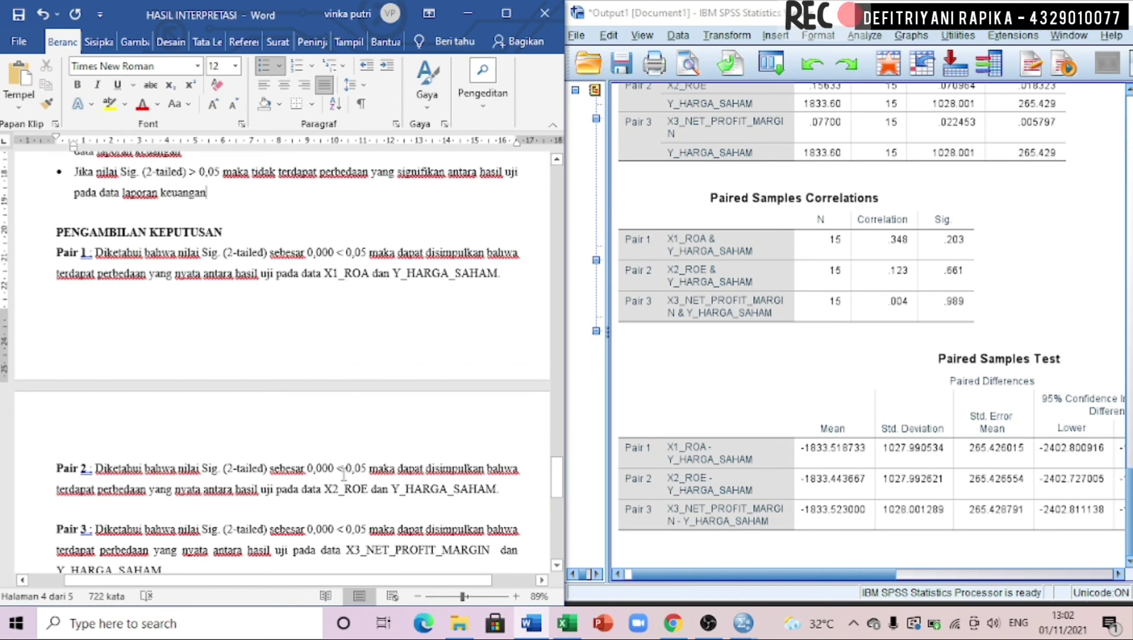
scroll(345, 474, "down", 1)
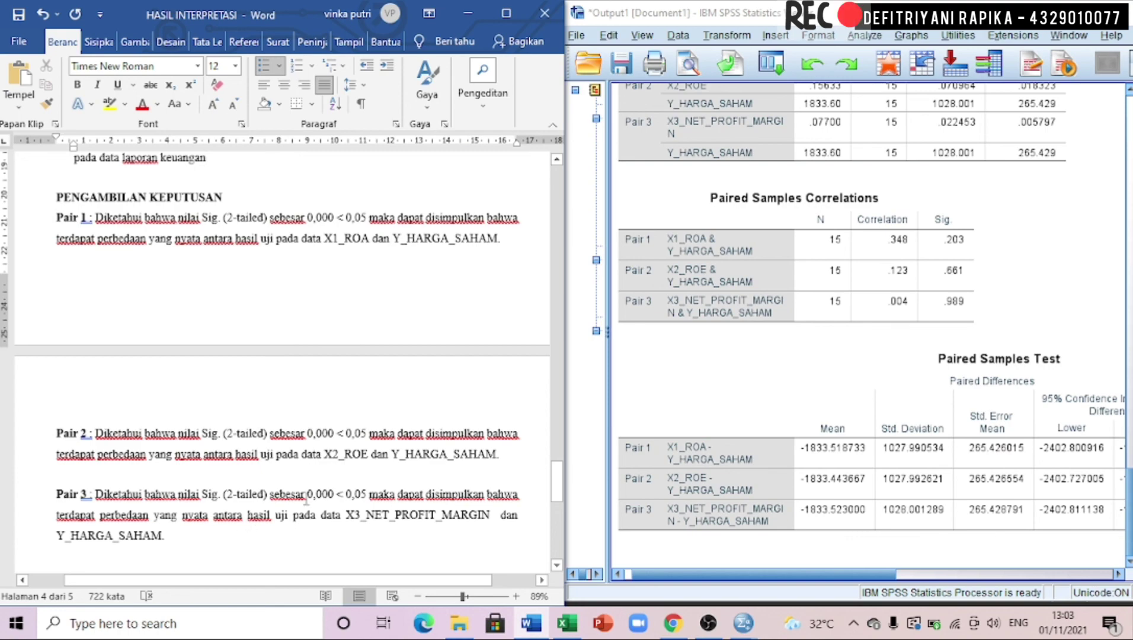
scroll(307, 500, "down", 2)
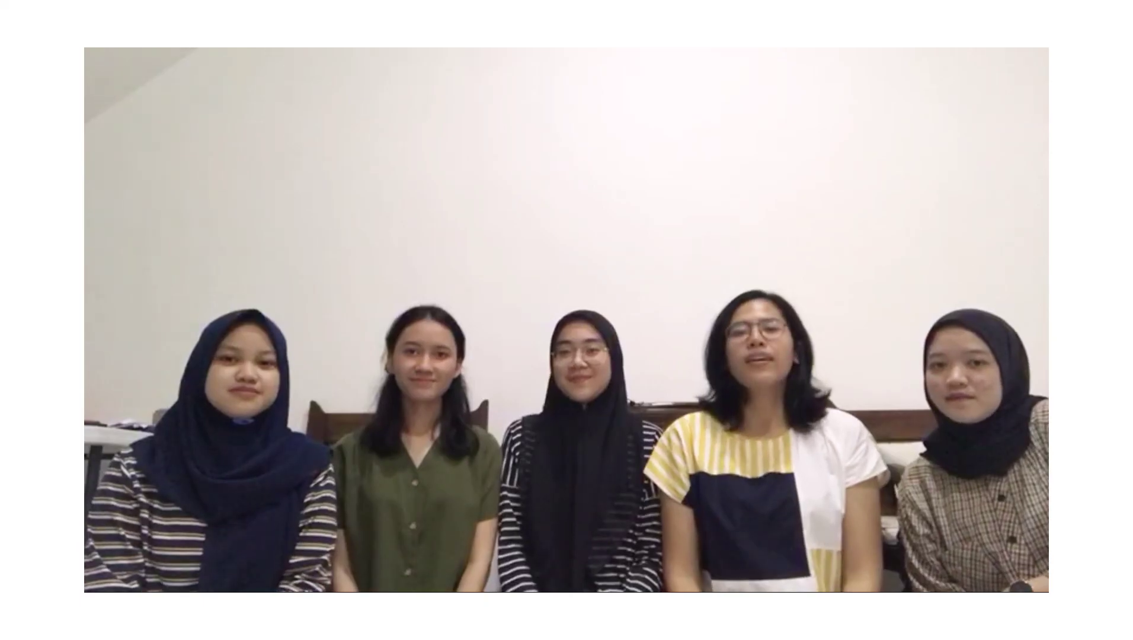